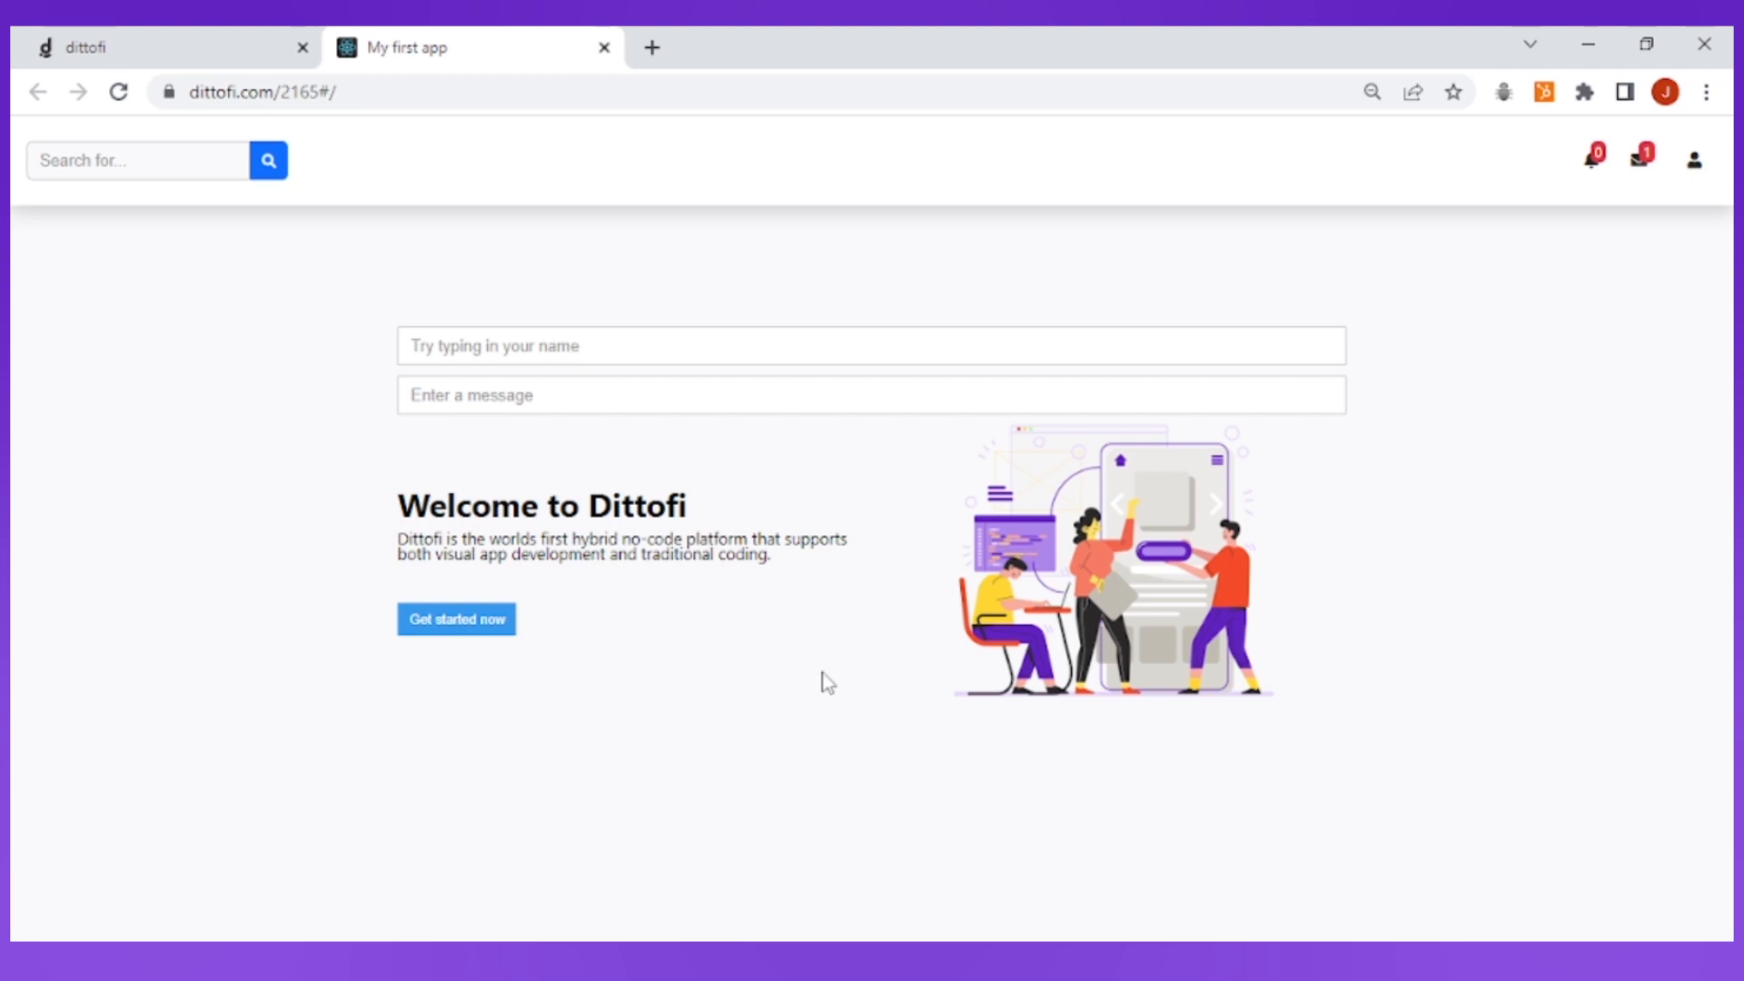
Test the published page by entering a hello greeting with the person's full name as the message and triggering Get started now
click(422, 396)
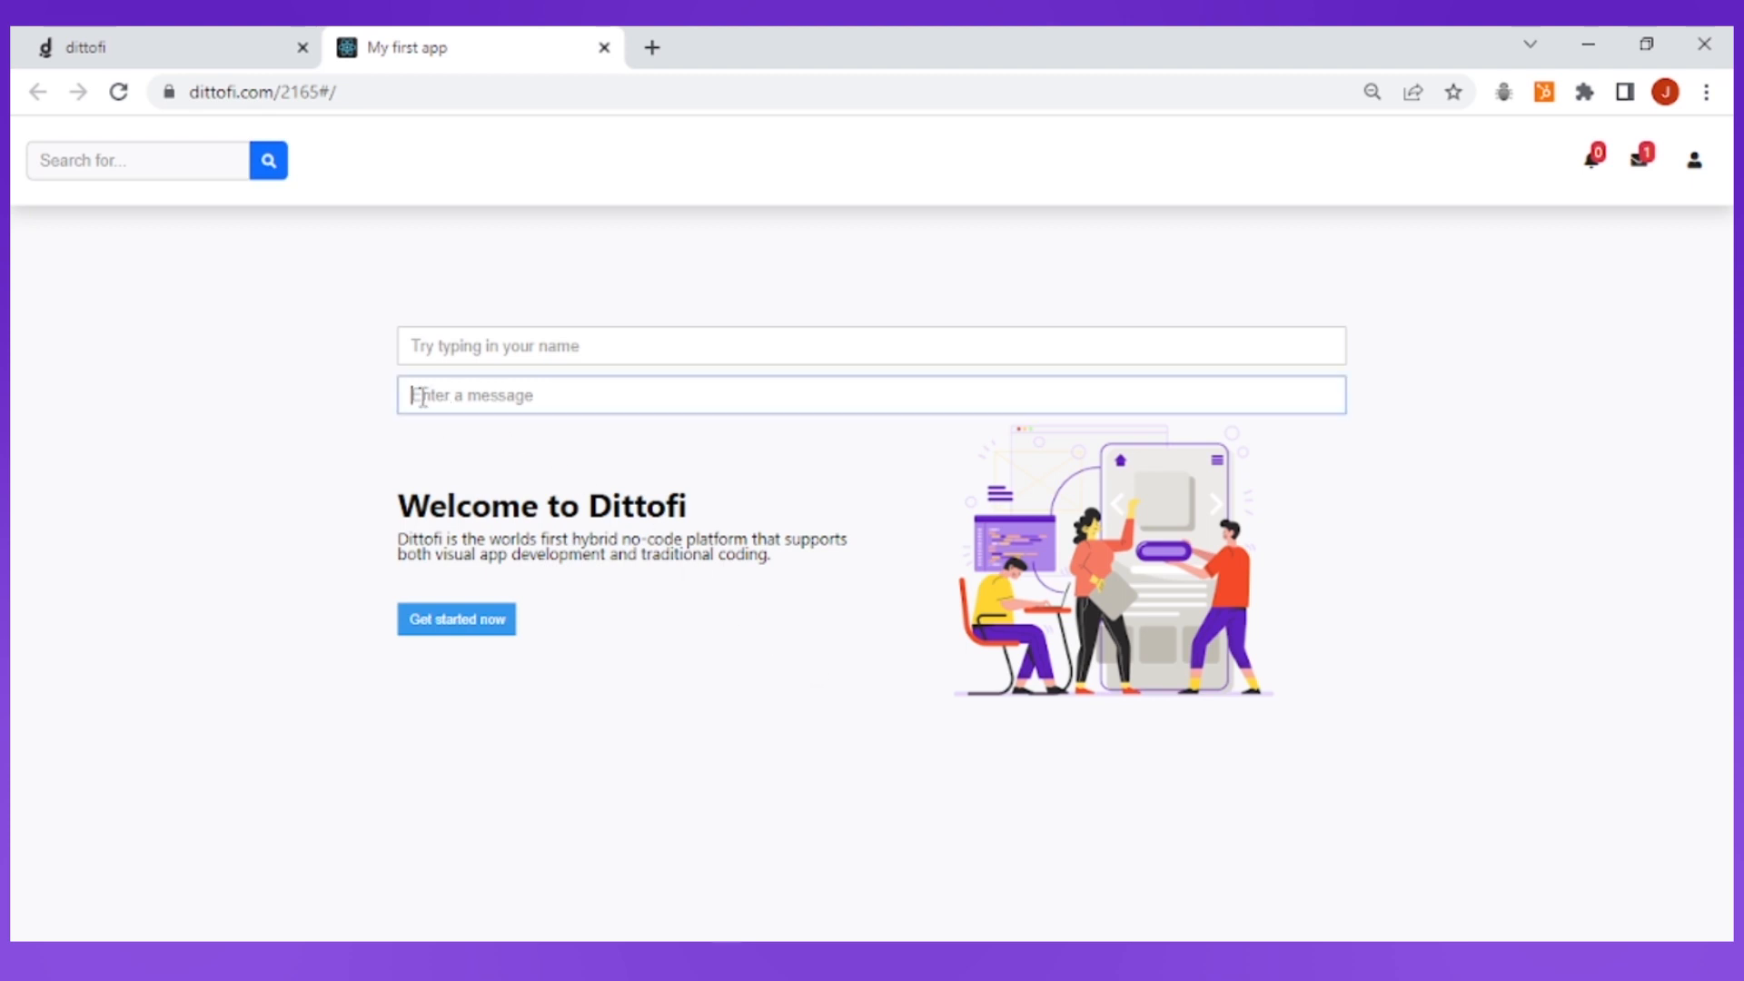
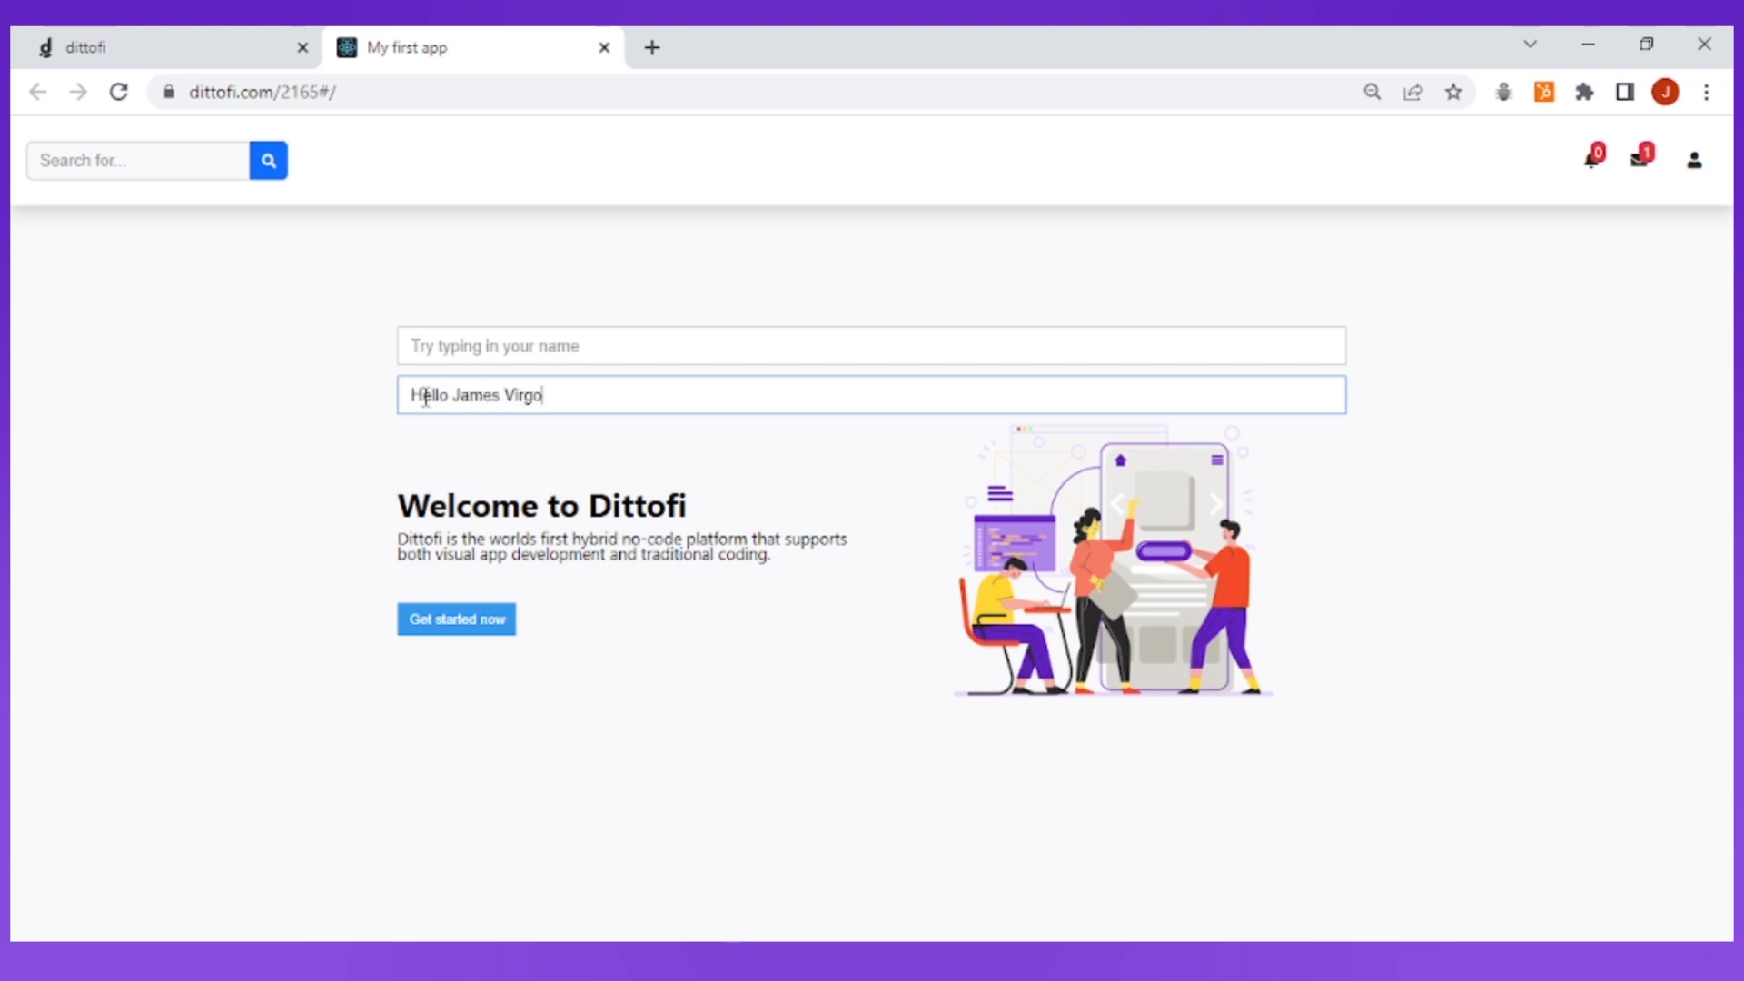
click(612, 635)
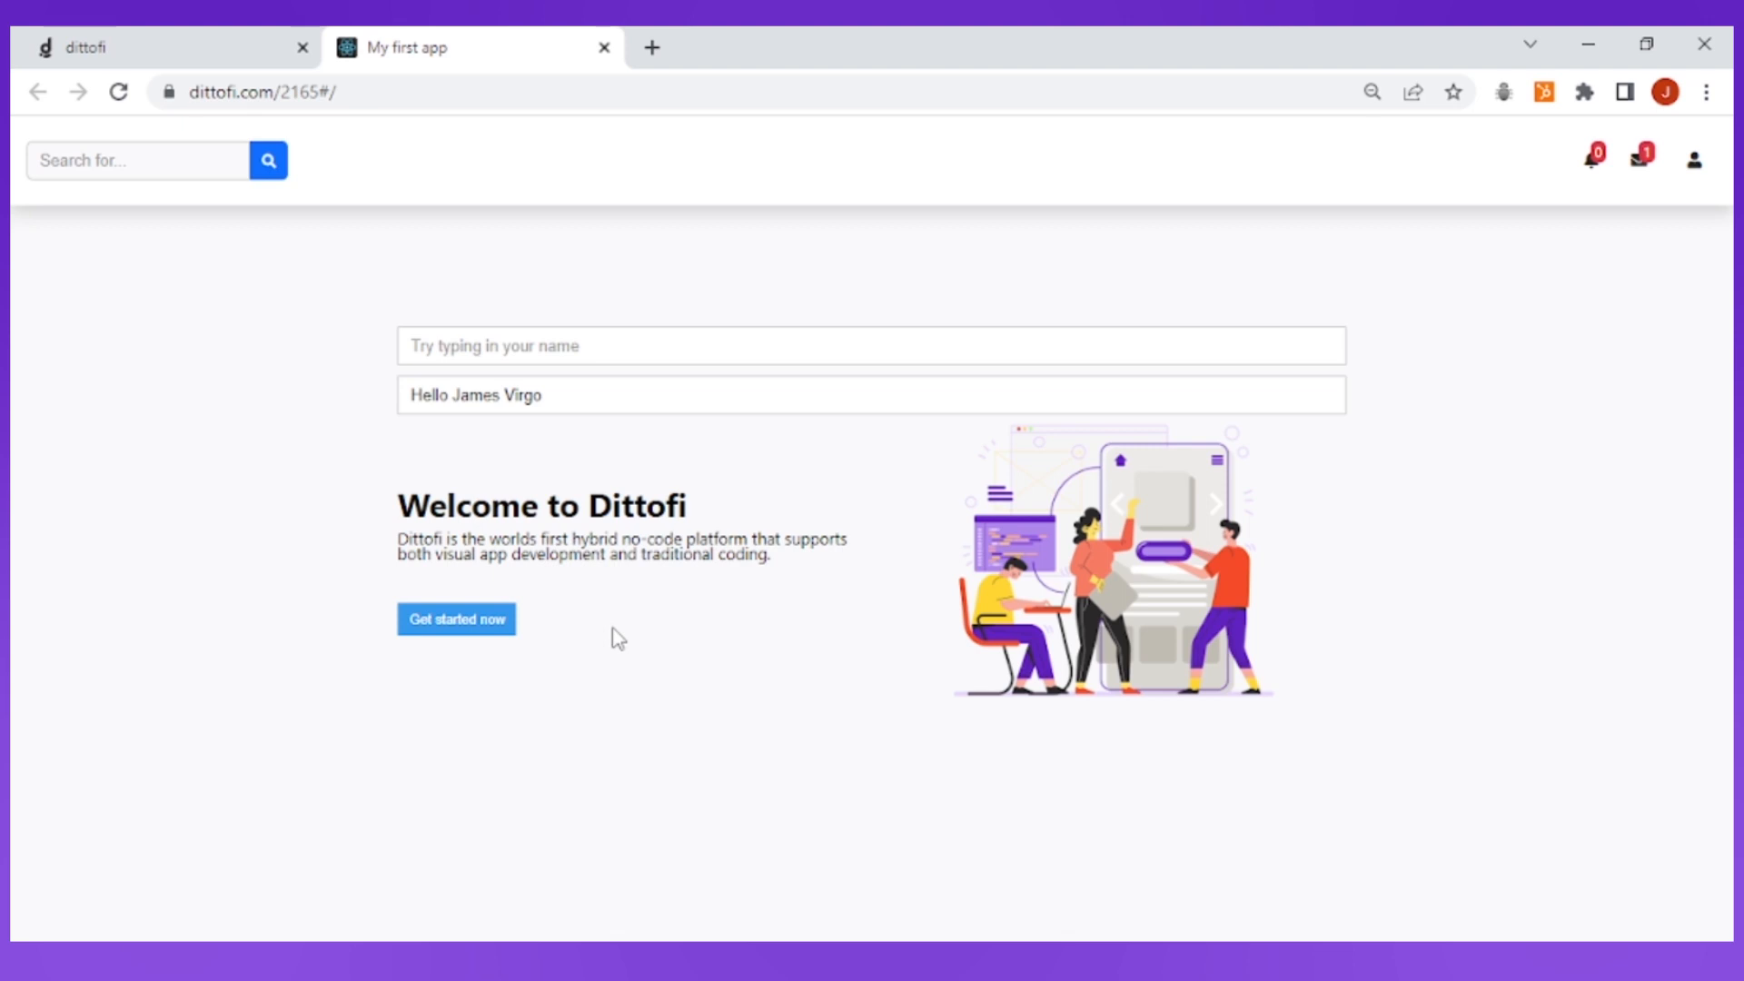
click(473, 633)
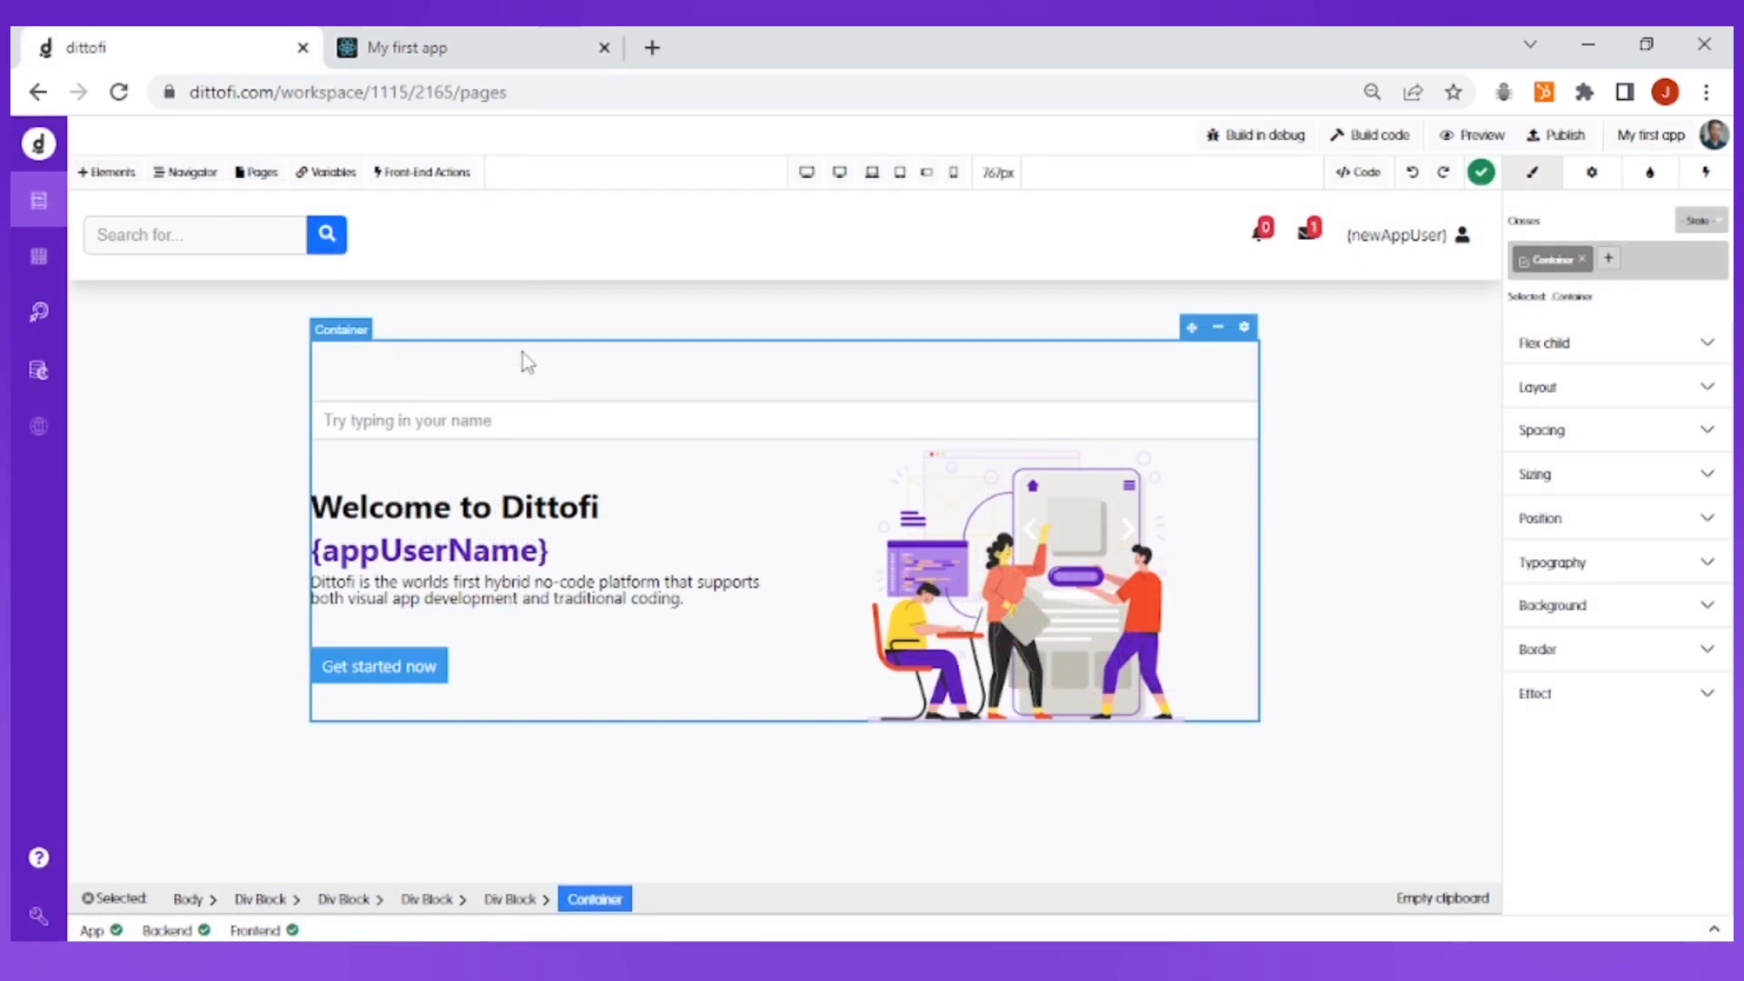
In the dittofi editor, create and save an app variable named alertMessage of kind Text
click(333, 175)
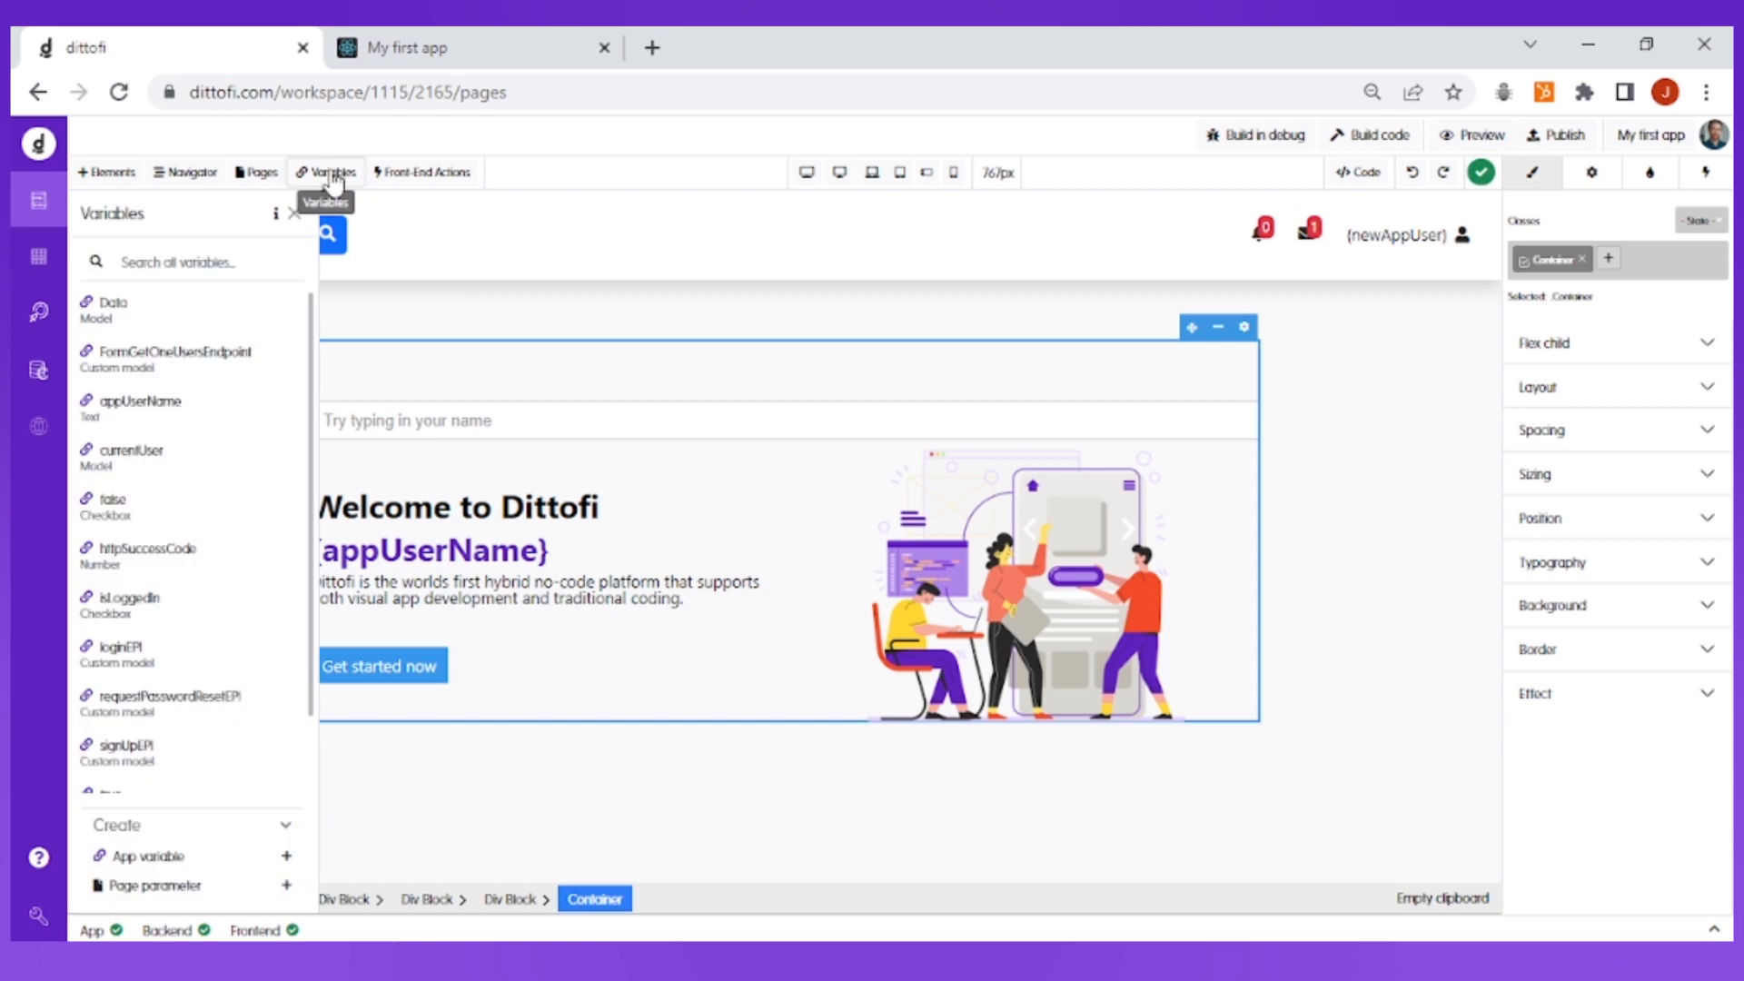
click(257, 853)
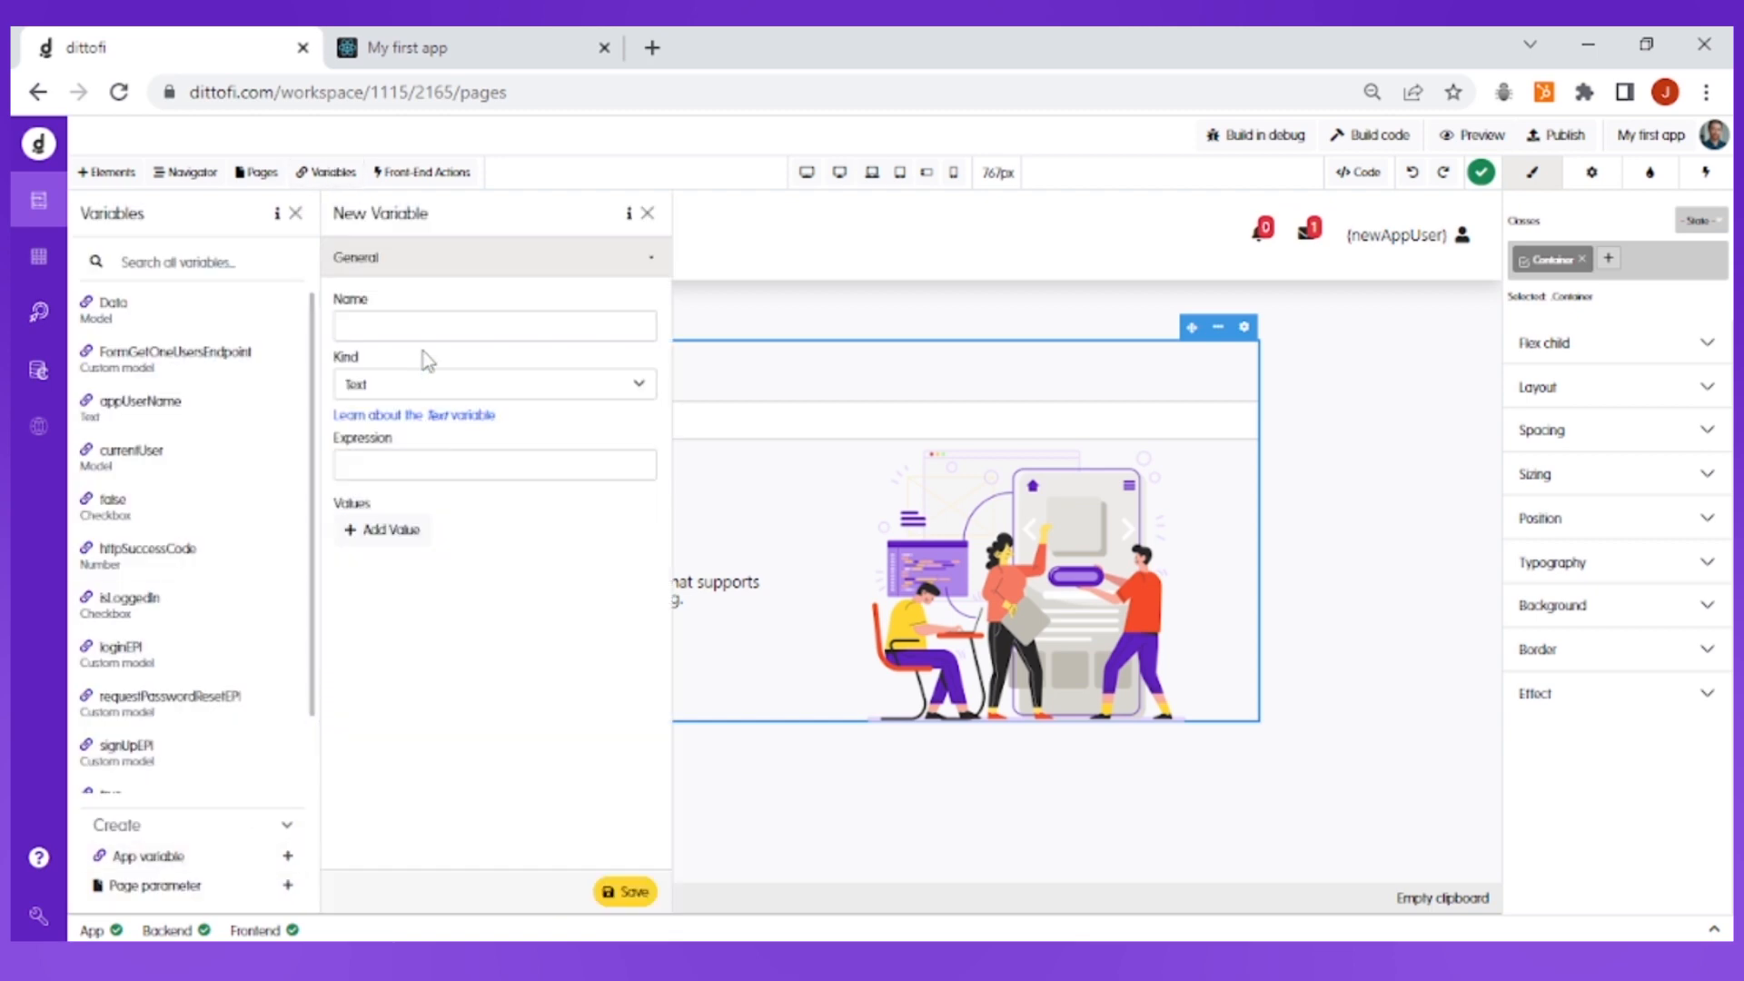
click(422, 322)
text(alertMess)
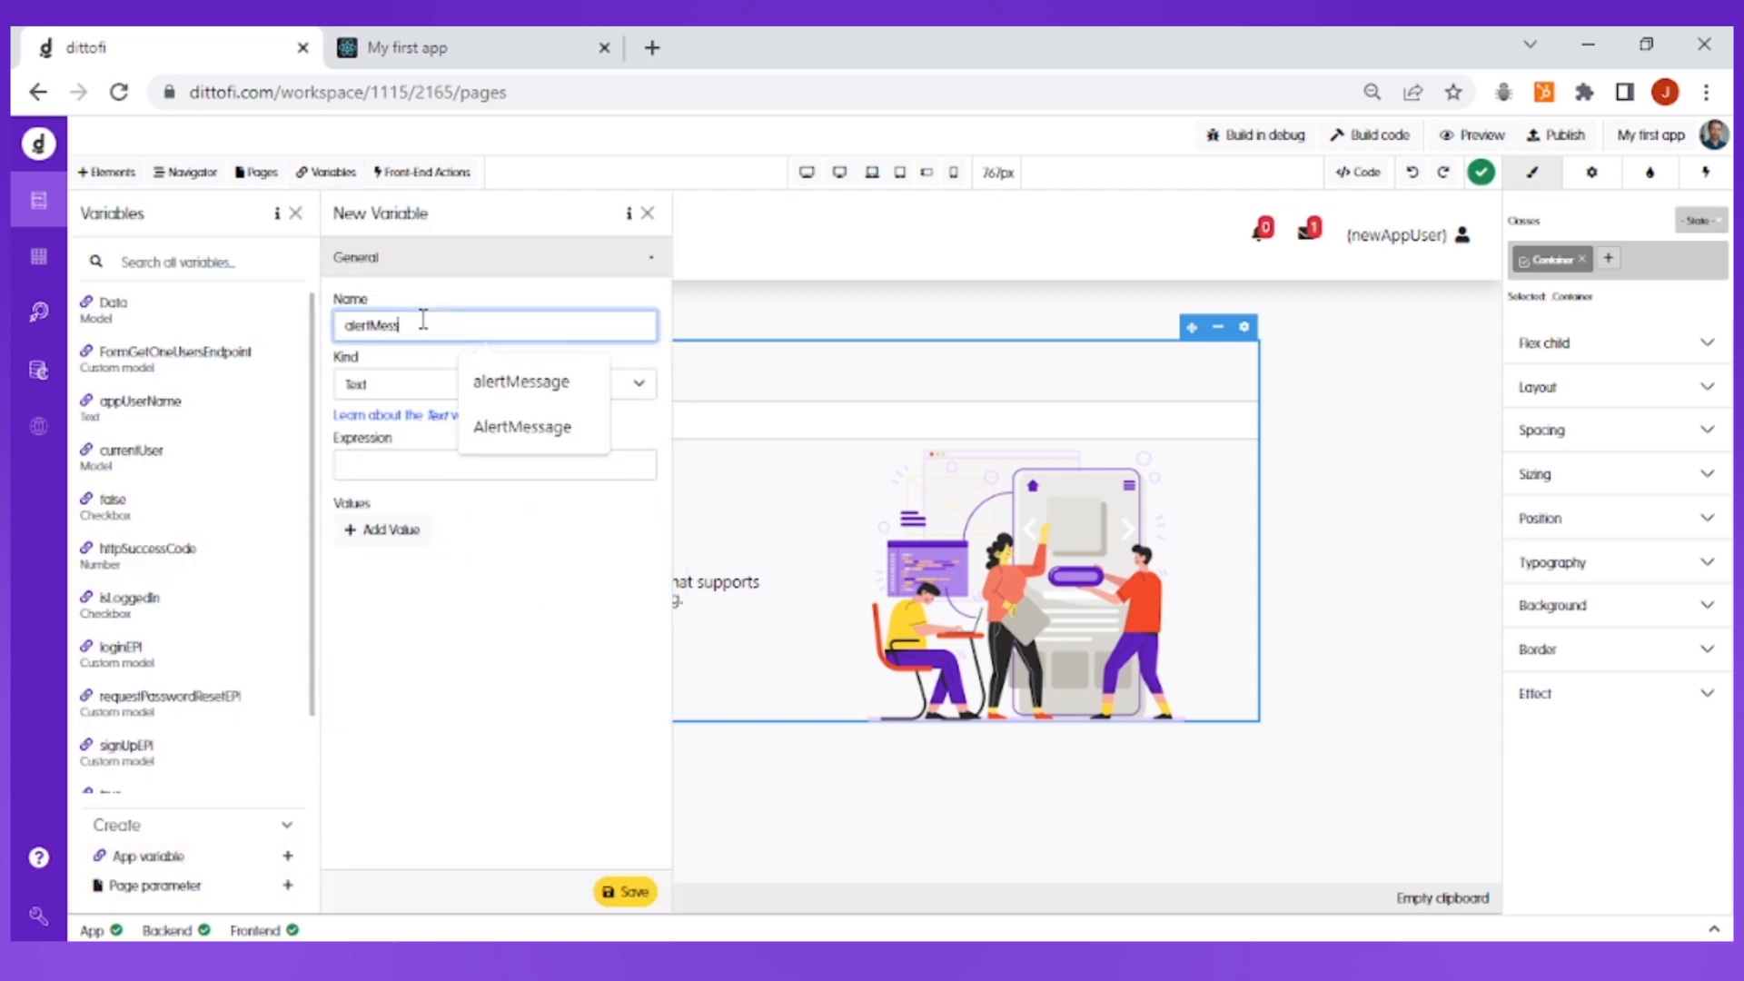
text(age)
click(408, 389)
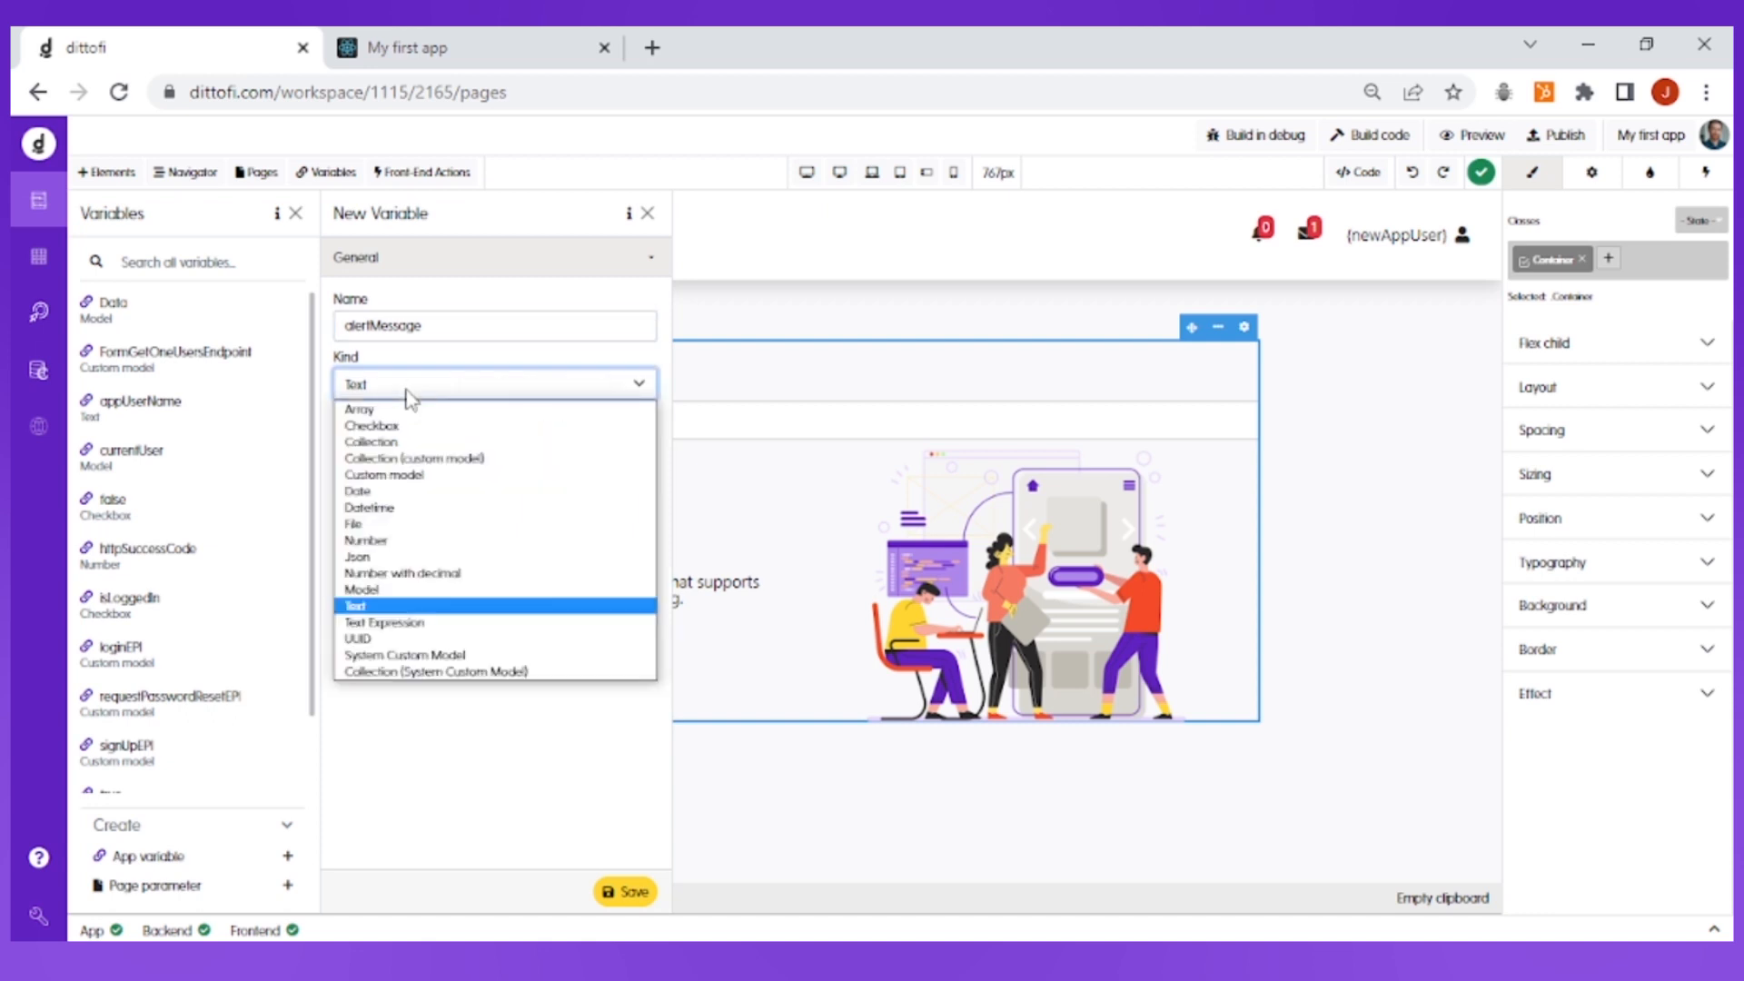
click(405, 607)
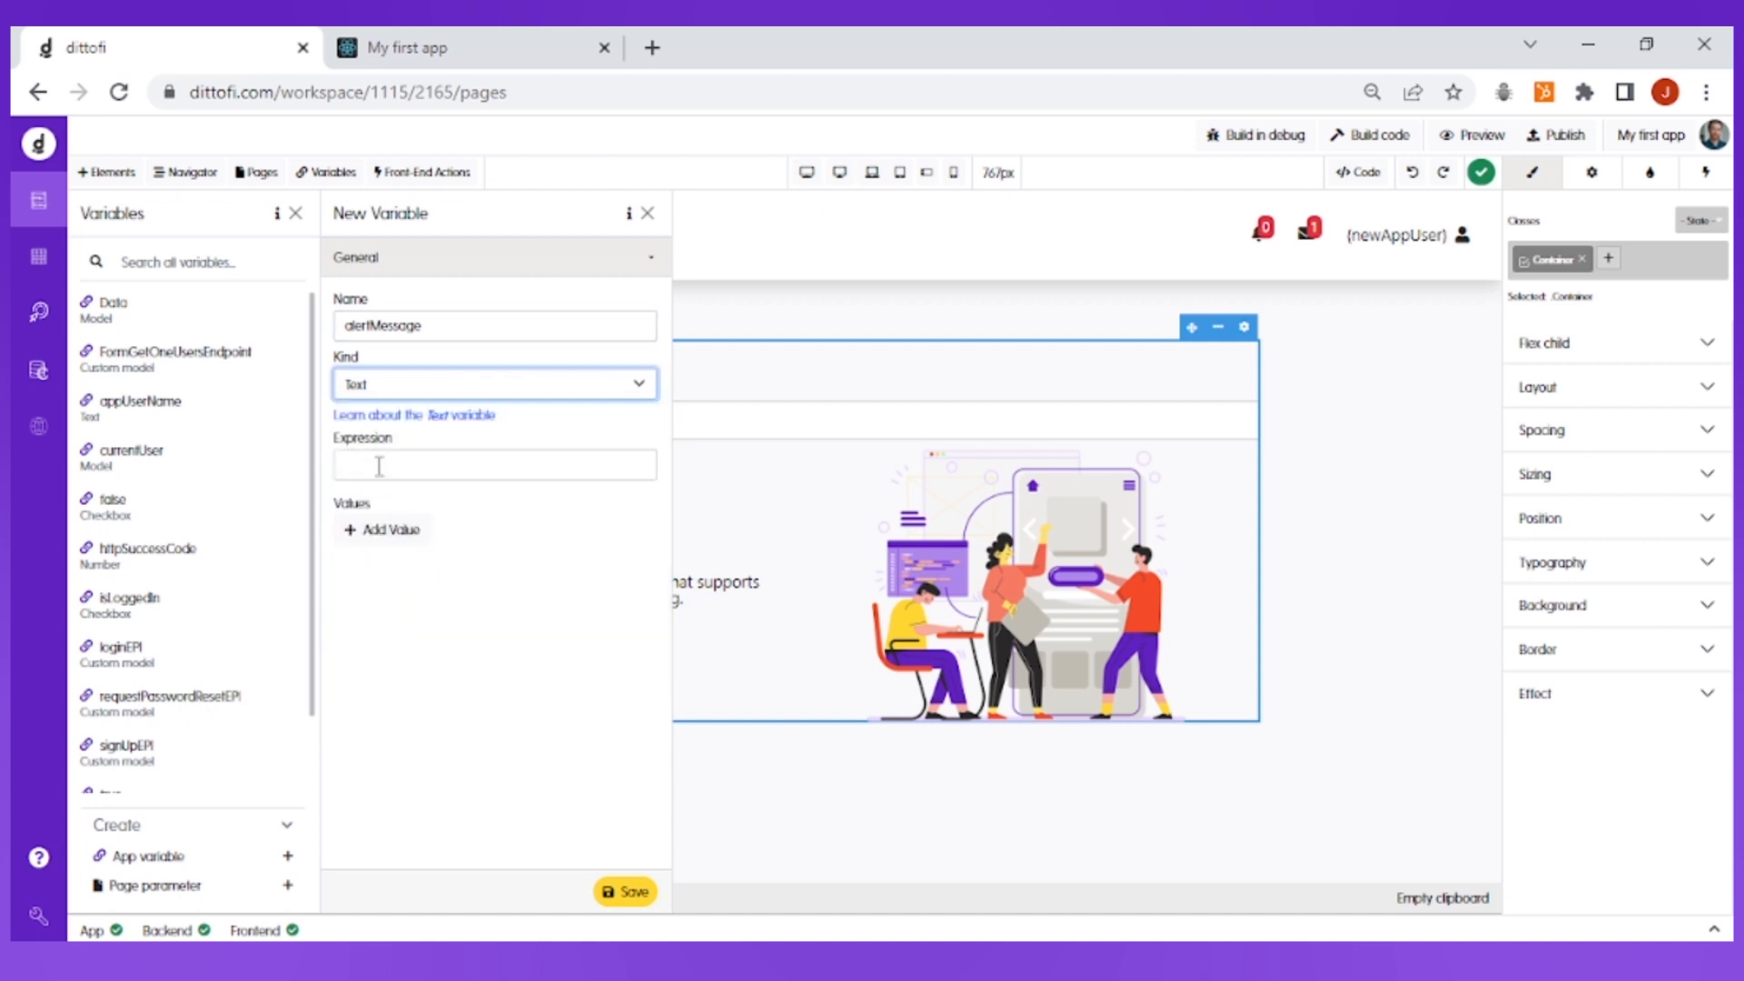
click(623, 891)
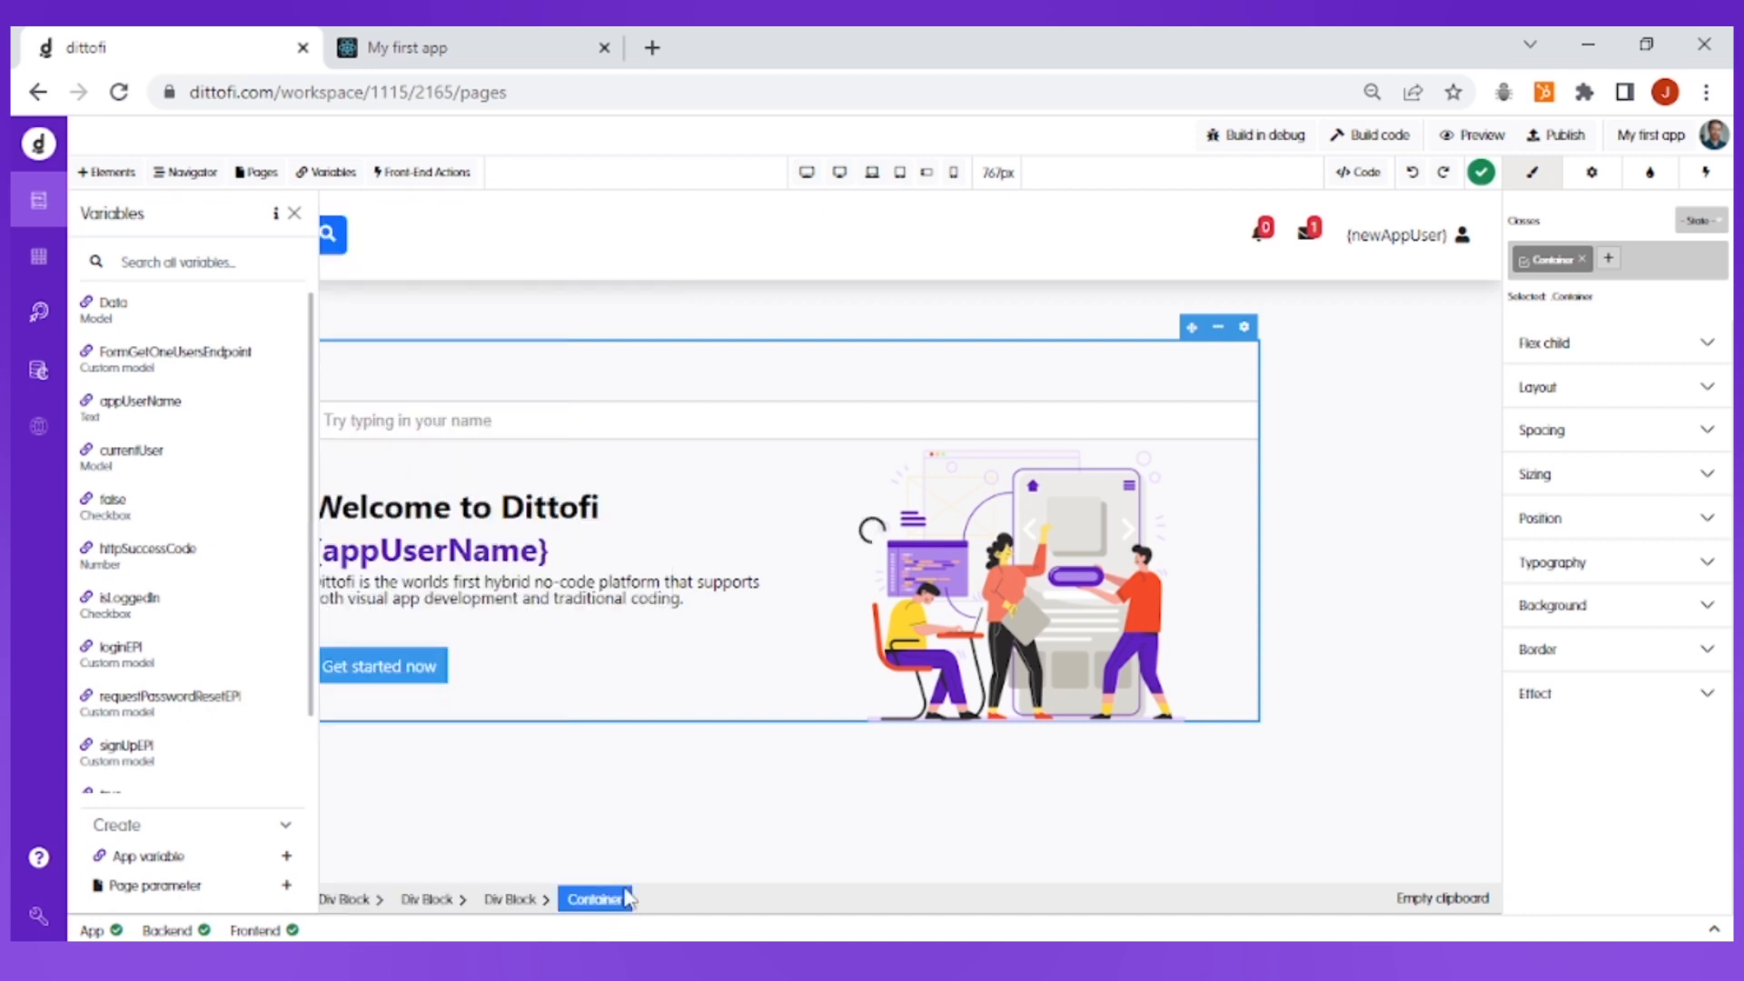
Add a text input below the name input and set its placeholder to "Enter a message"
click(124, 174)
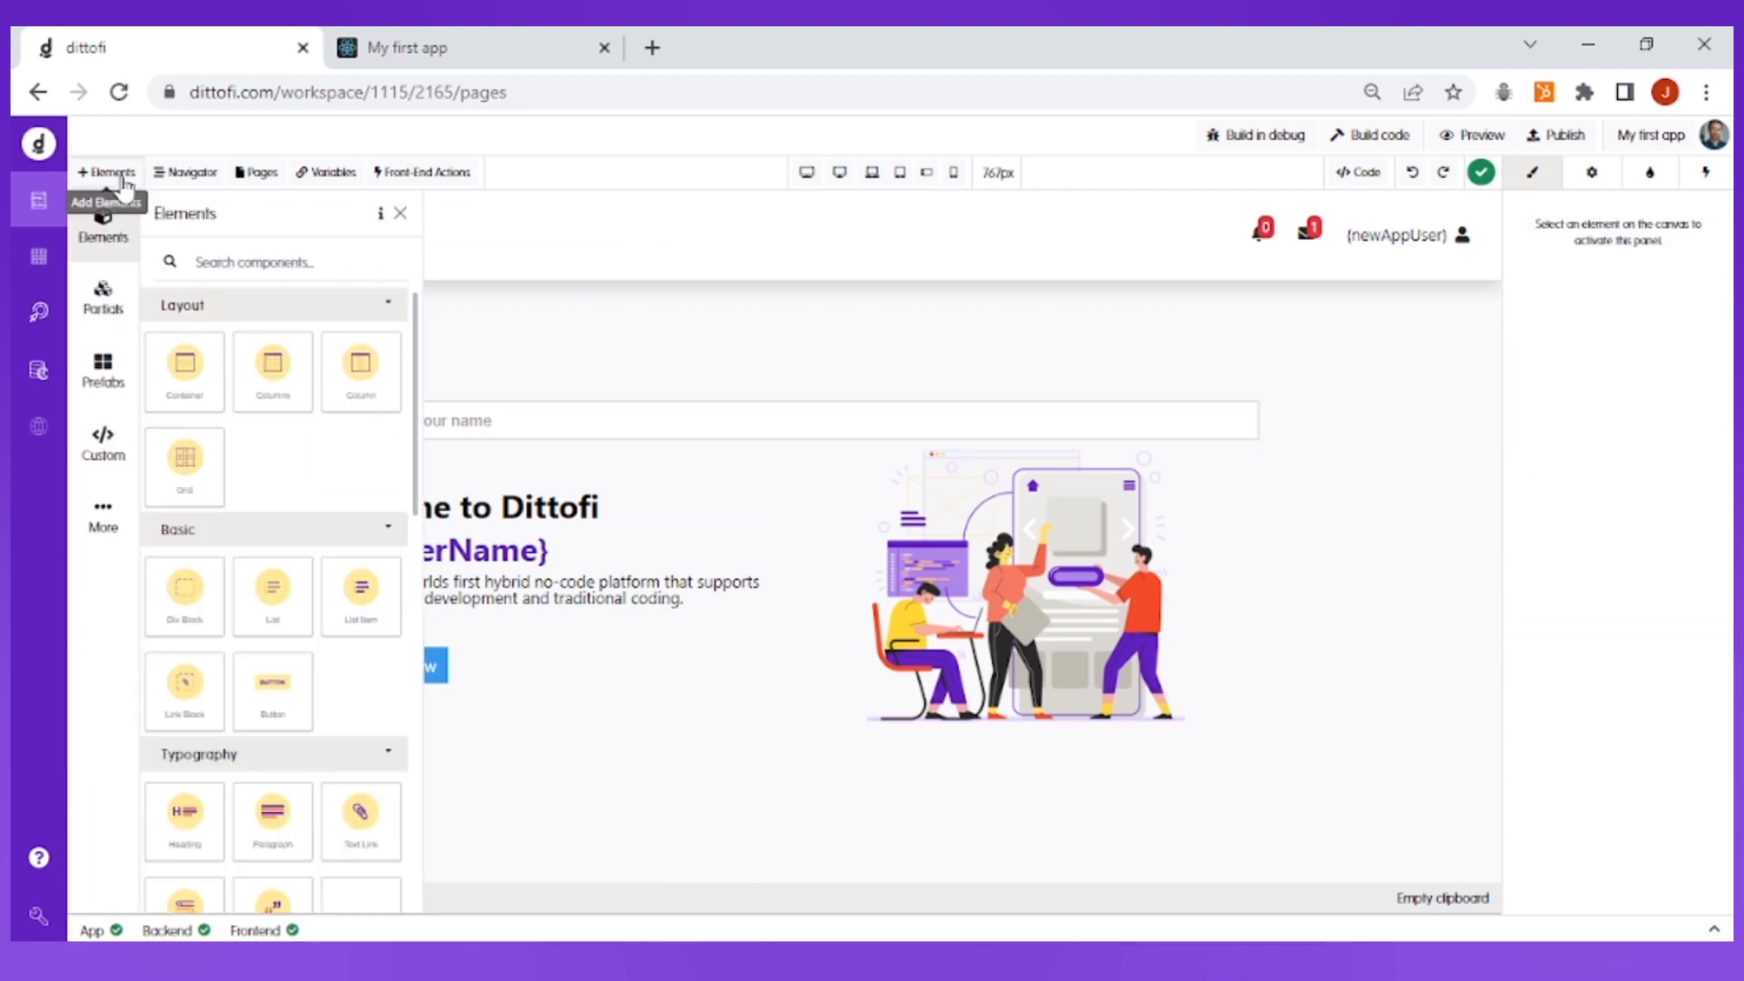
click(243, 265)
text(inpu)
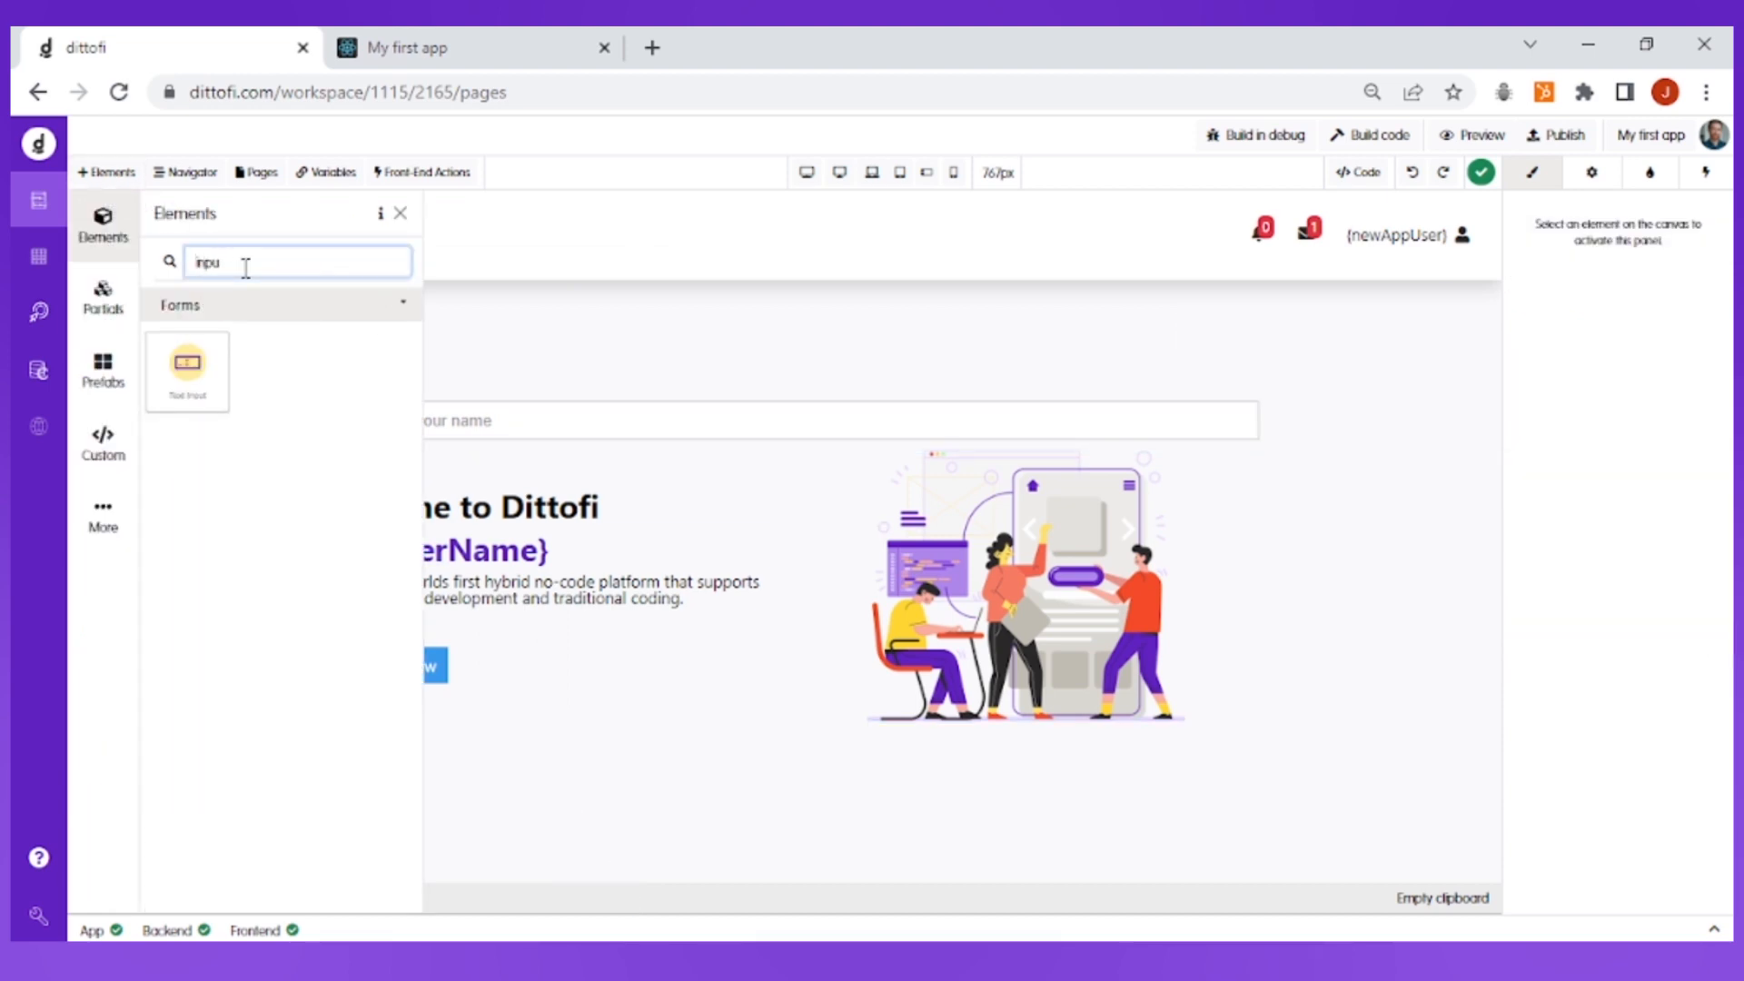
drag(187, 363, 557, 459)
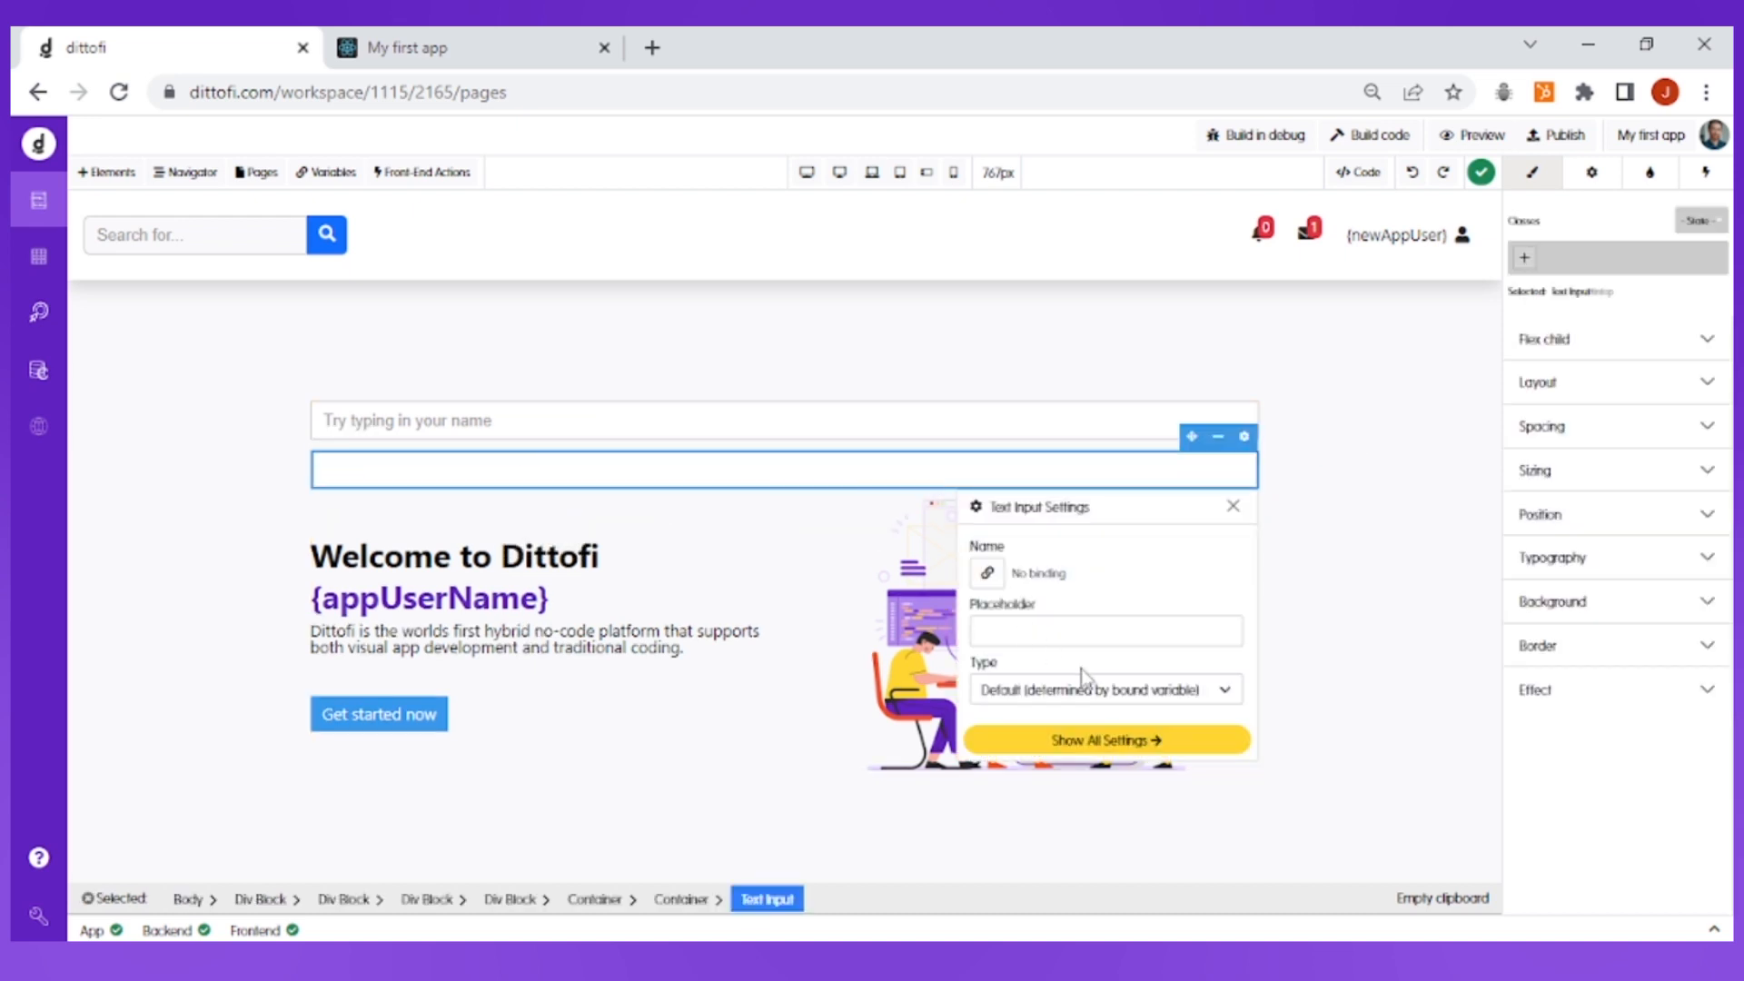
click(1070, 634)
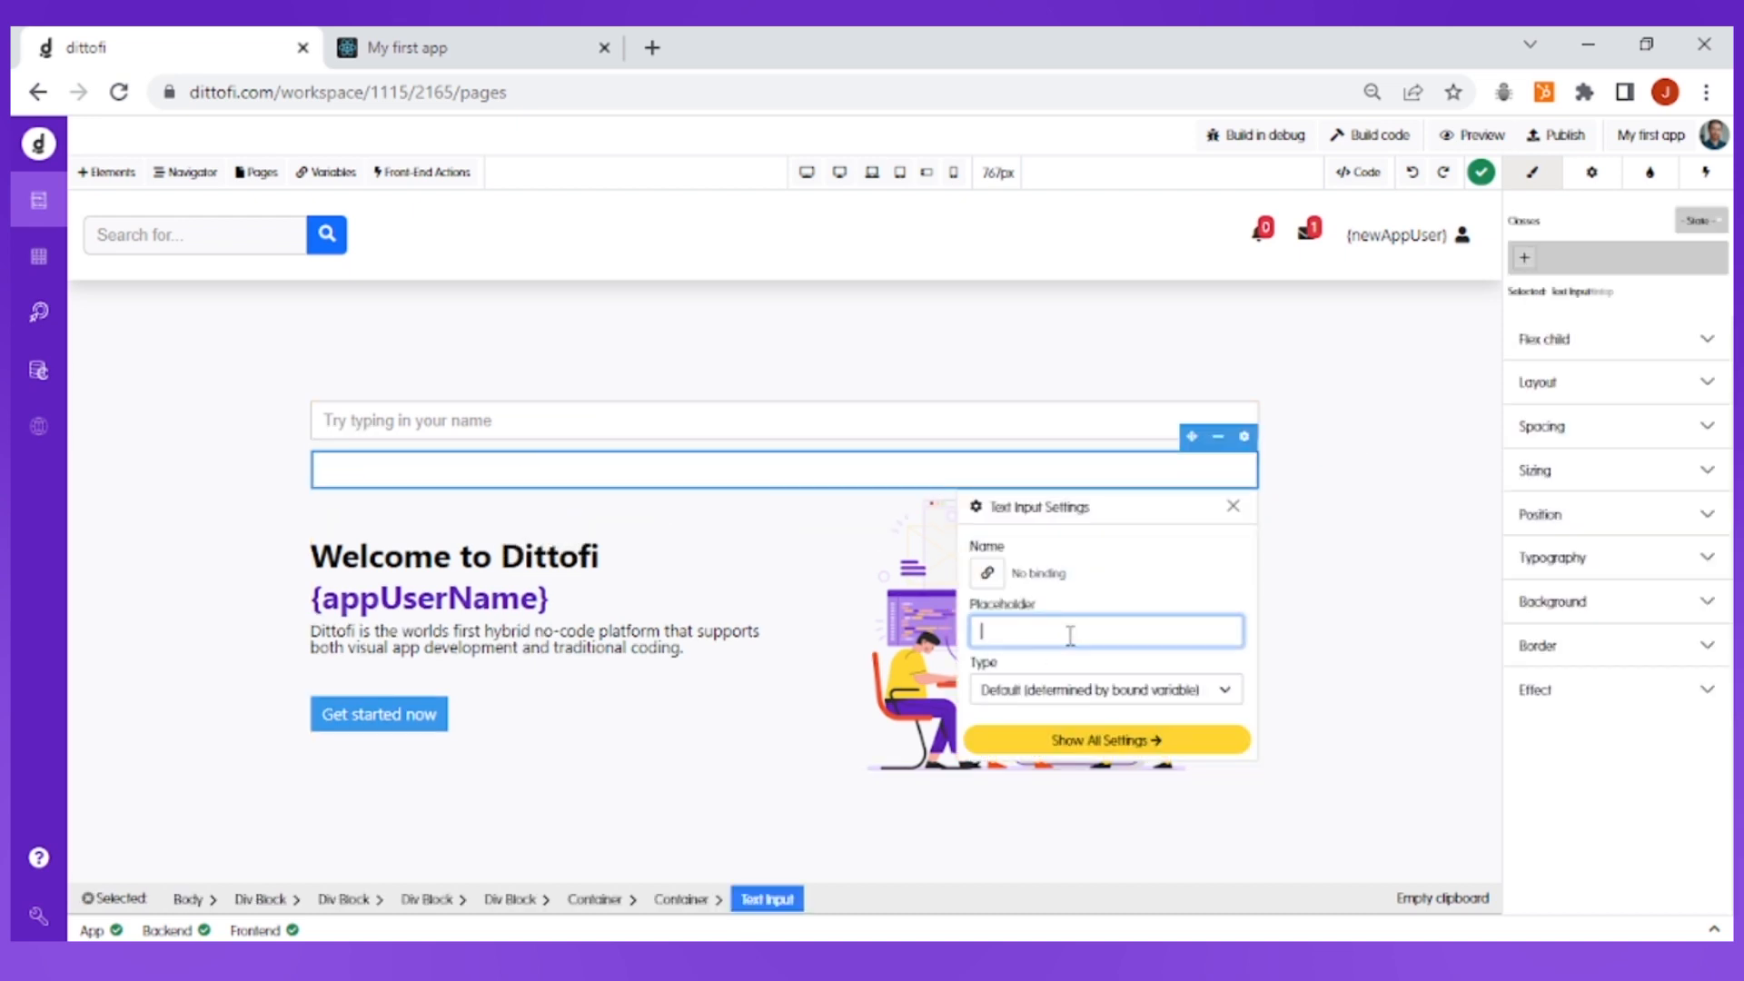
text(Enter a message)
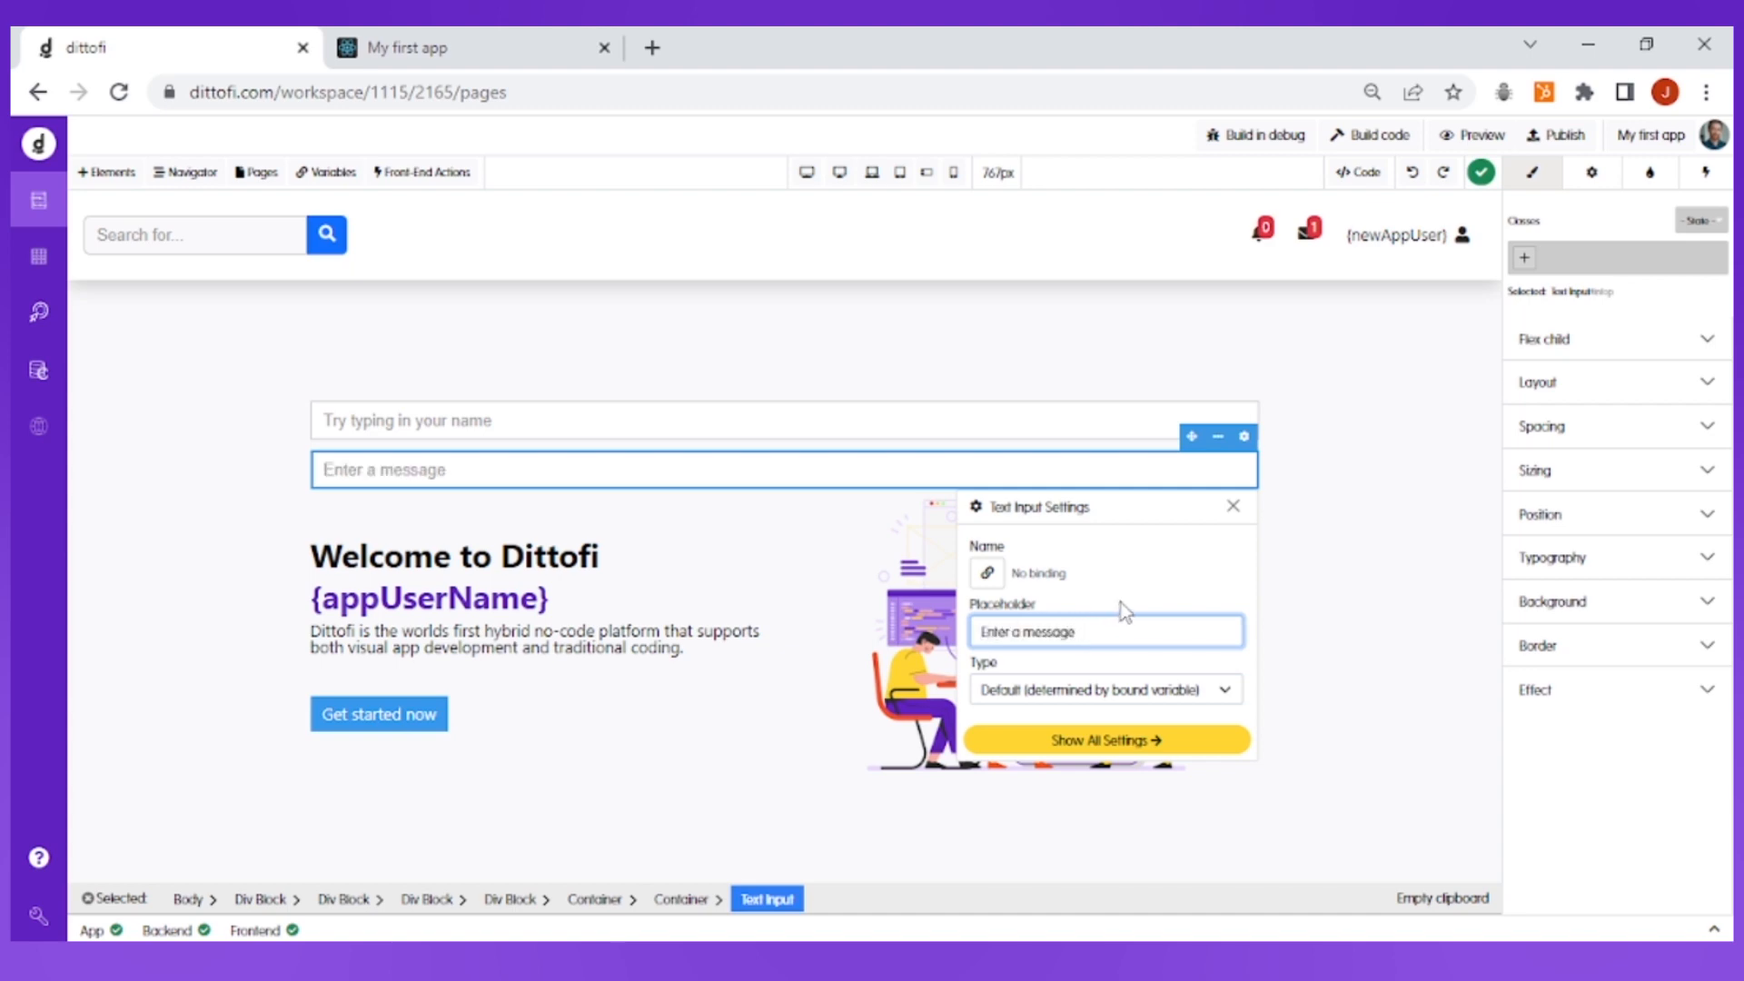
Bind the new message input's name to the alertMessage variable and close its settings
click(987, 572)
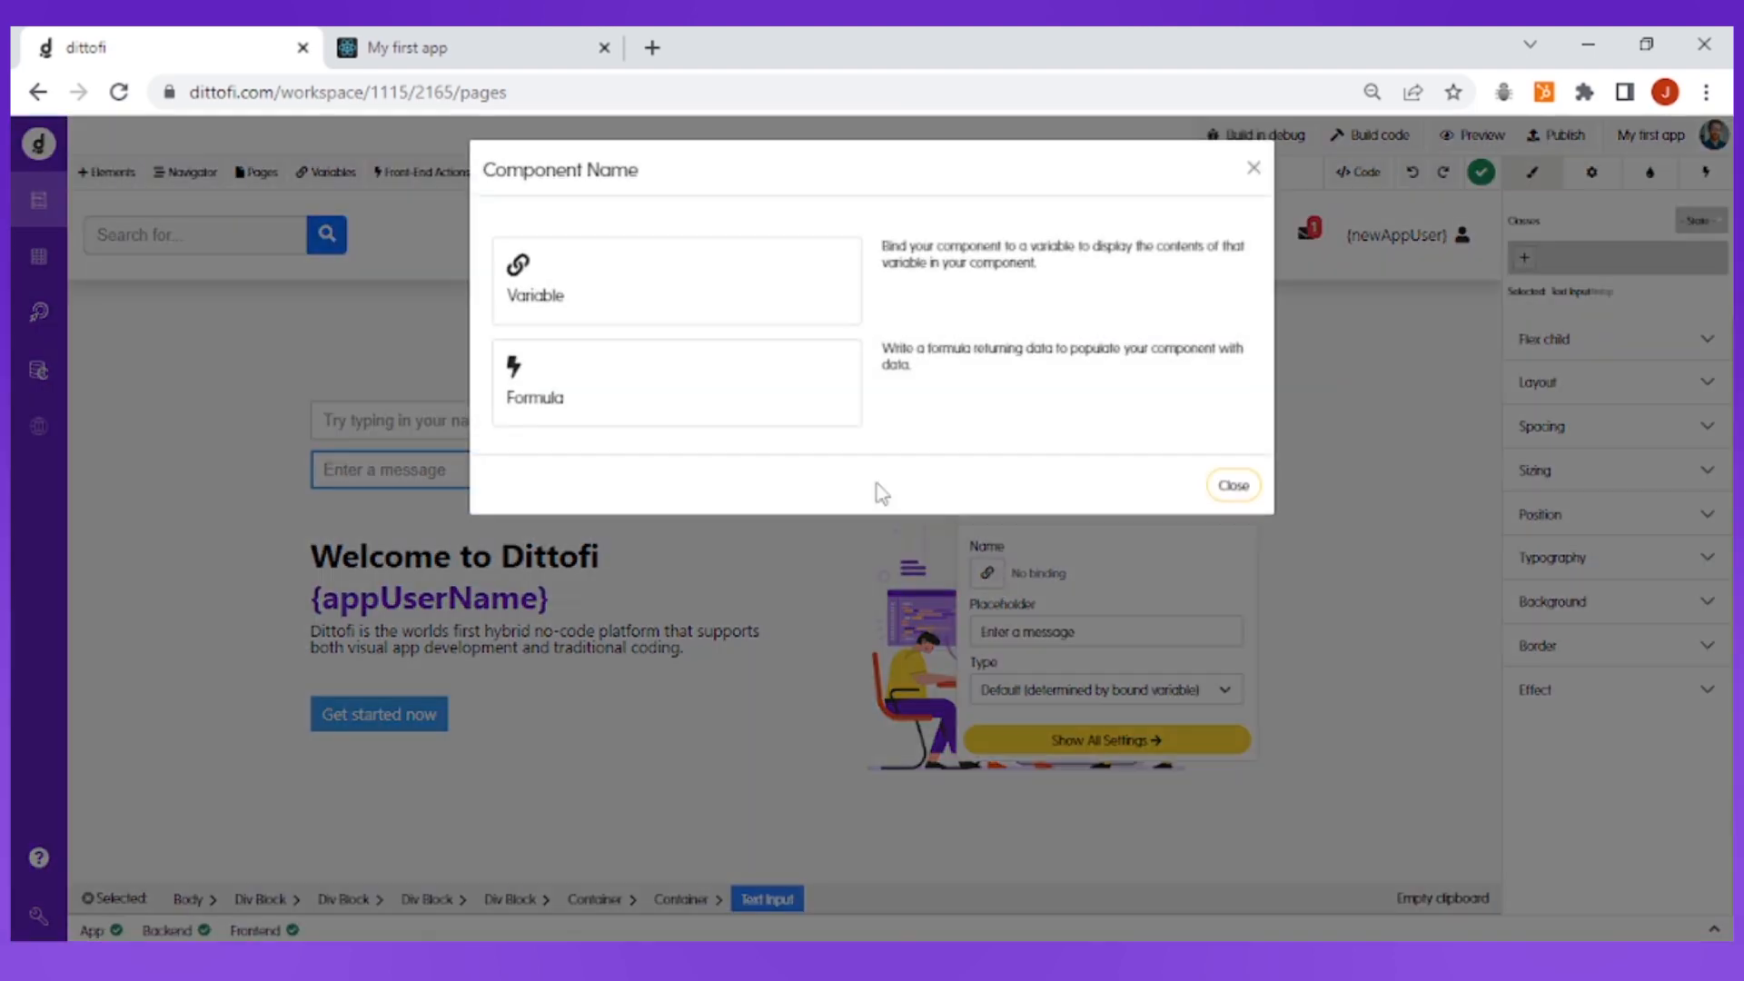
click(678, 302)
click(621, 227)
text(a)
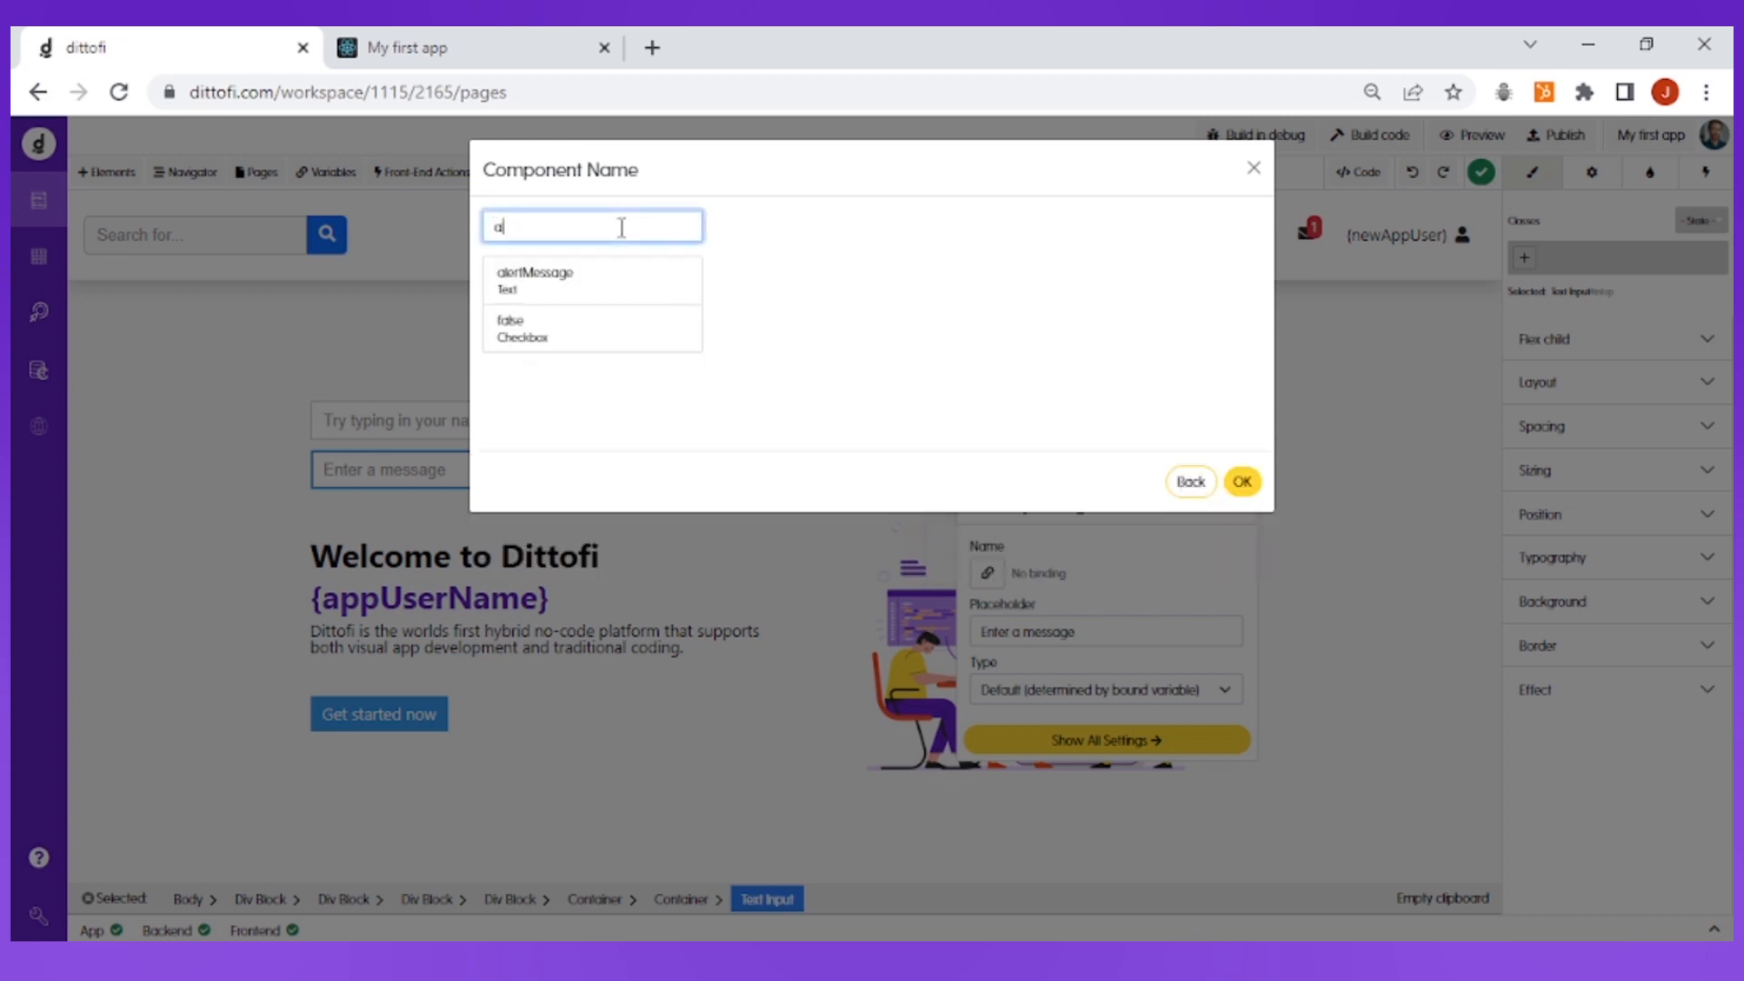
text(lert)
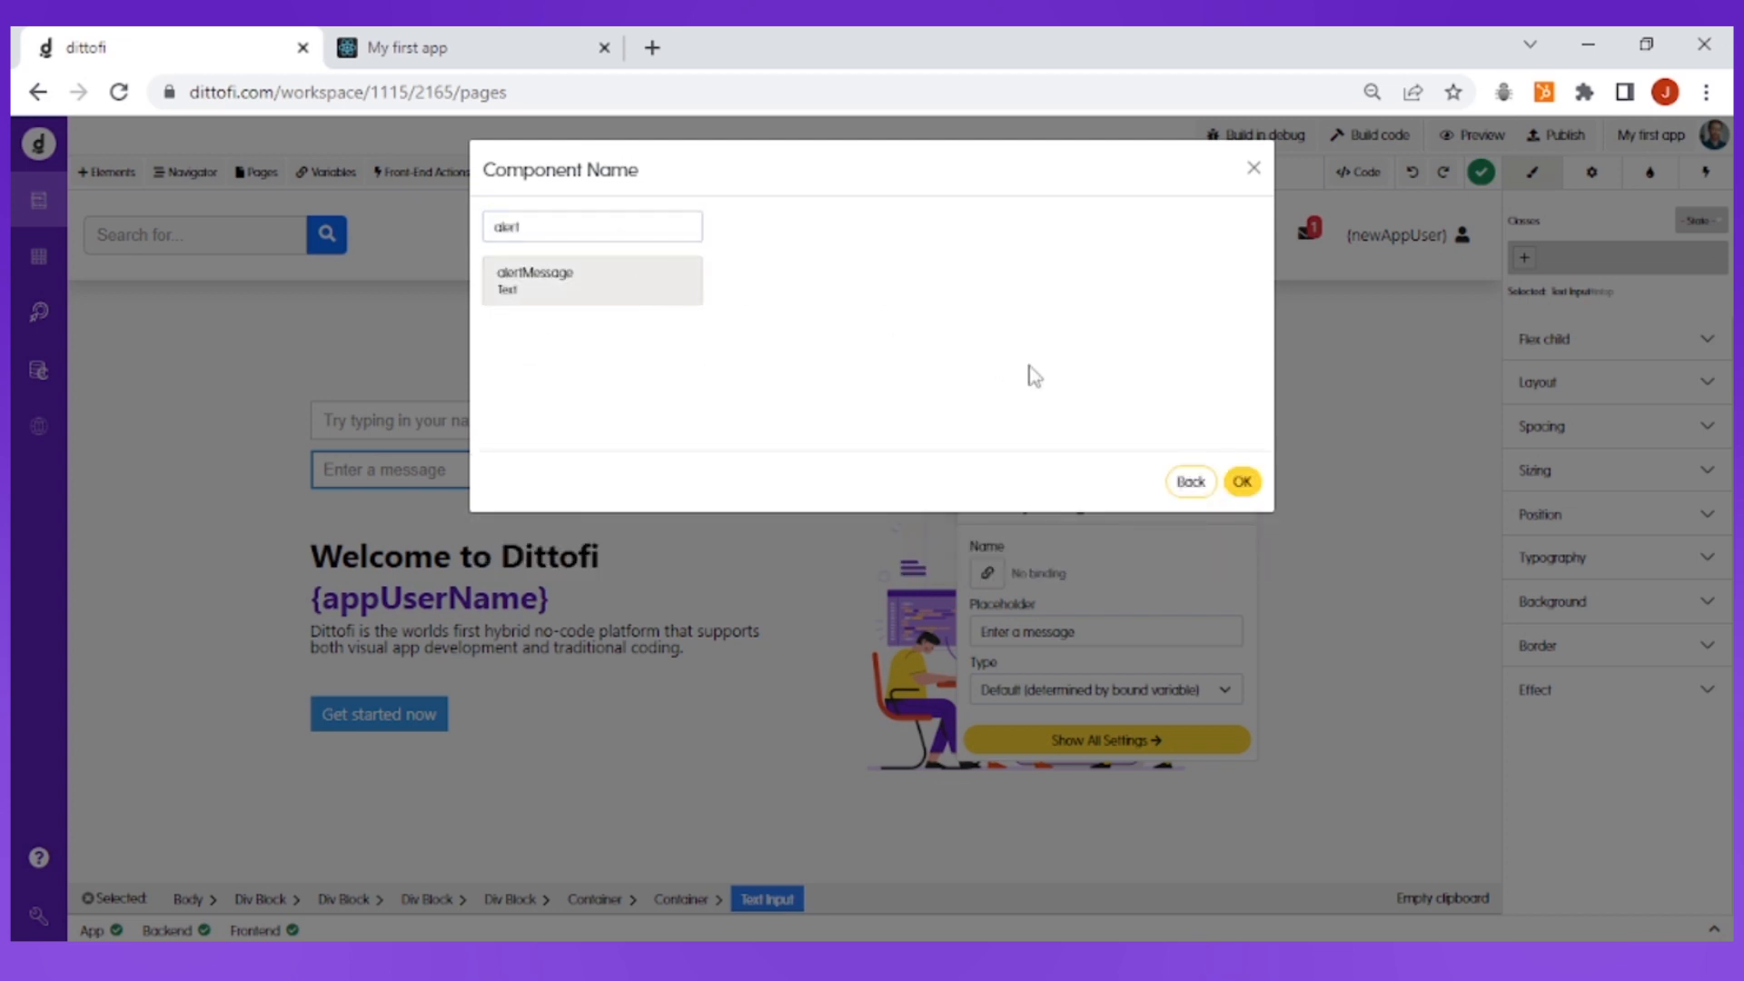
click(1241, 481)
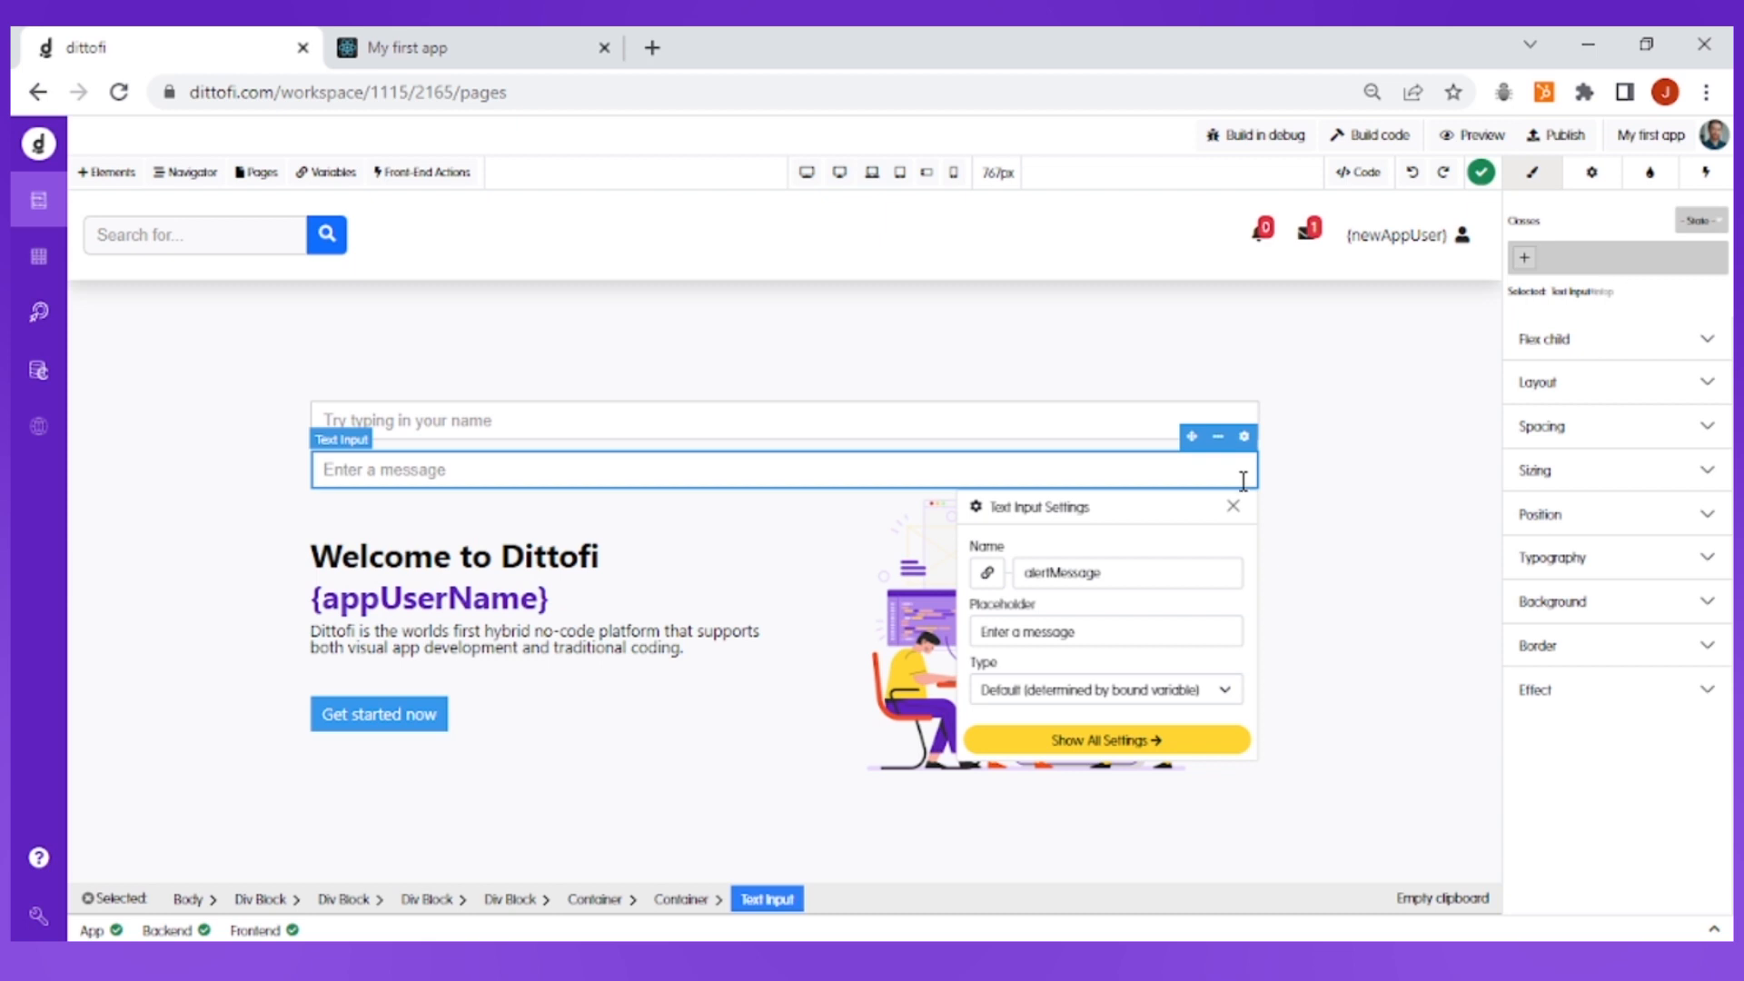
click(1233, 505)
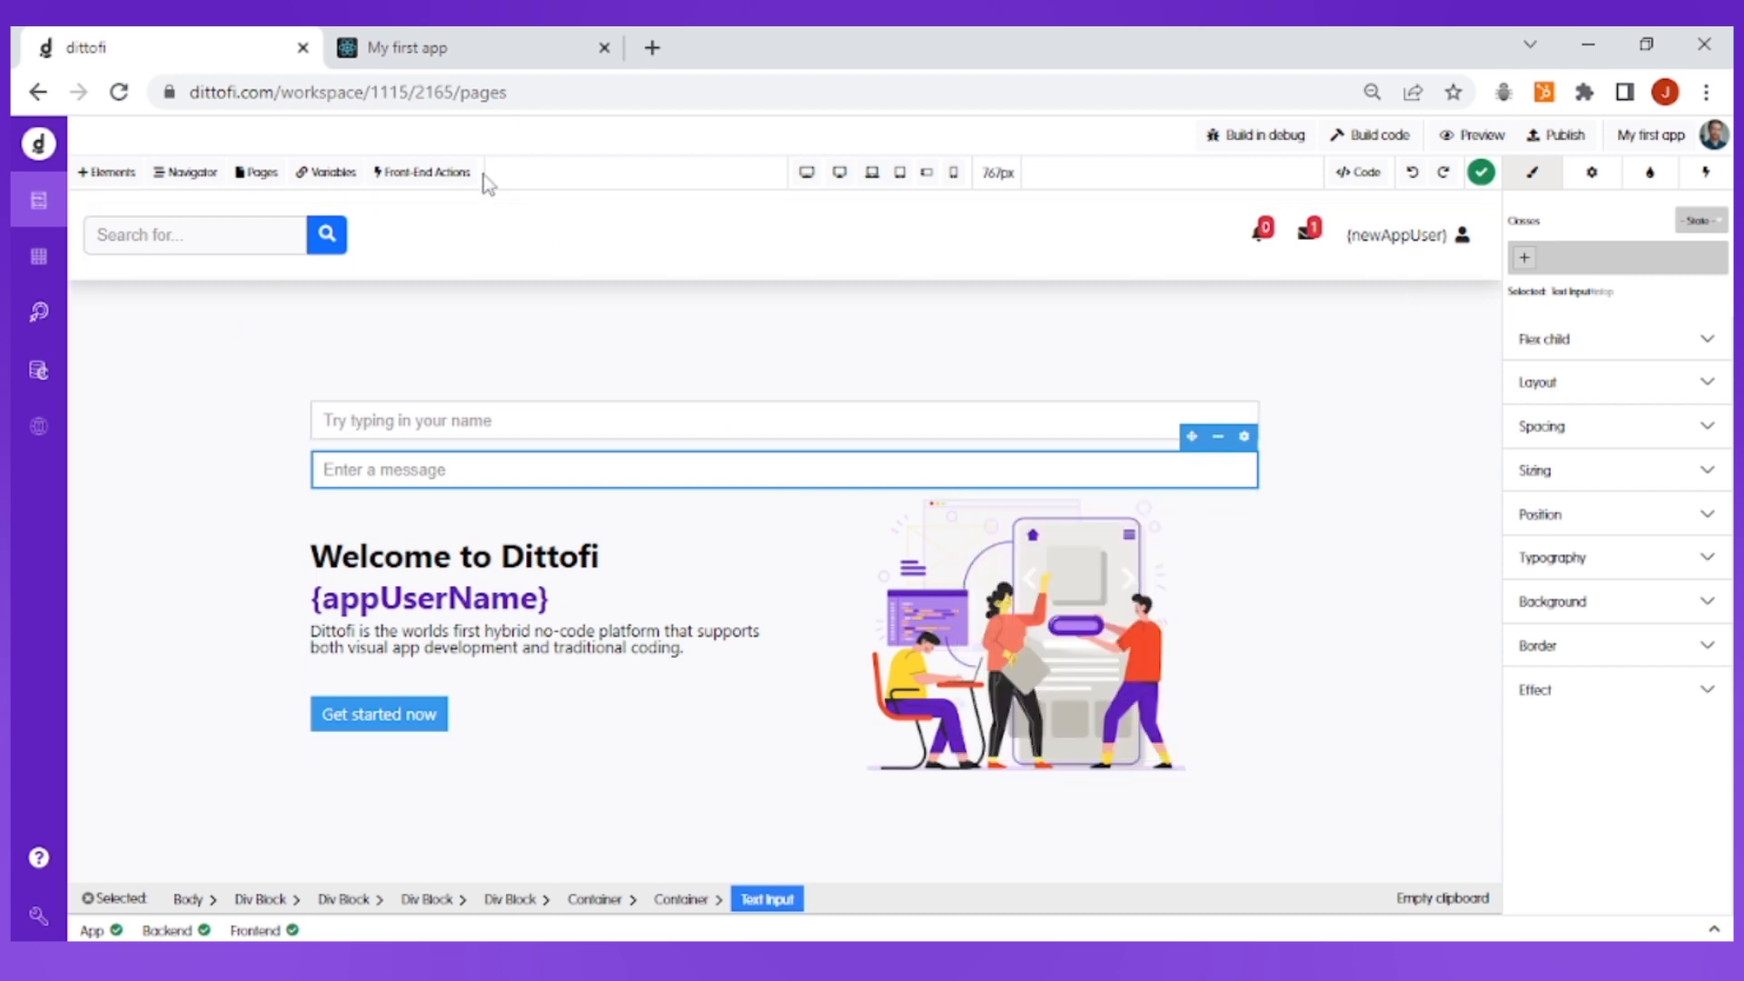
Create a front-end action named alertUserAction with Component as its trigger
click(457, 174)
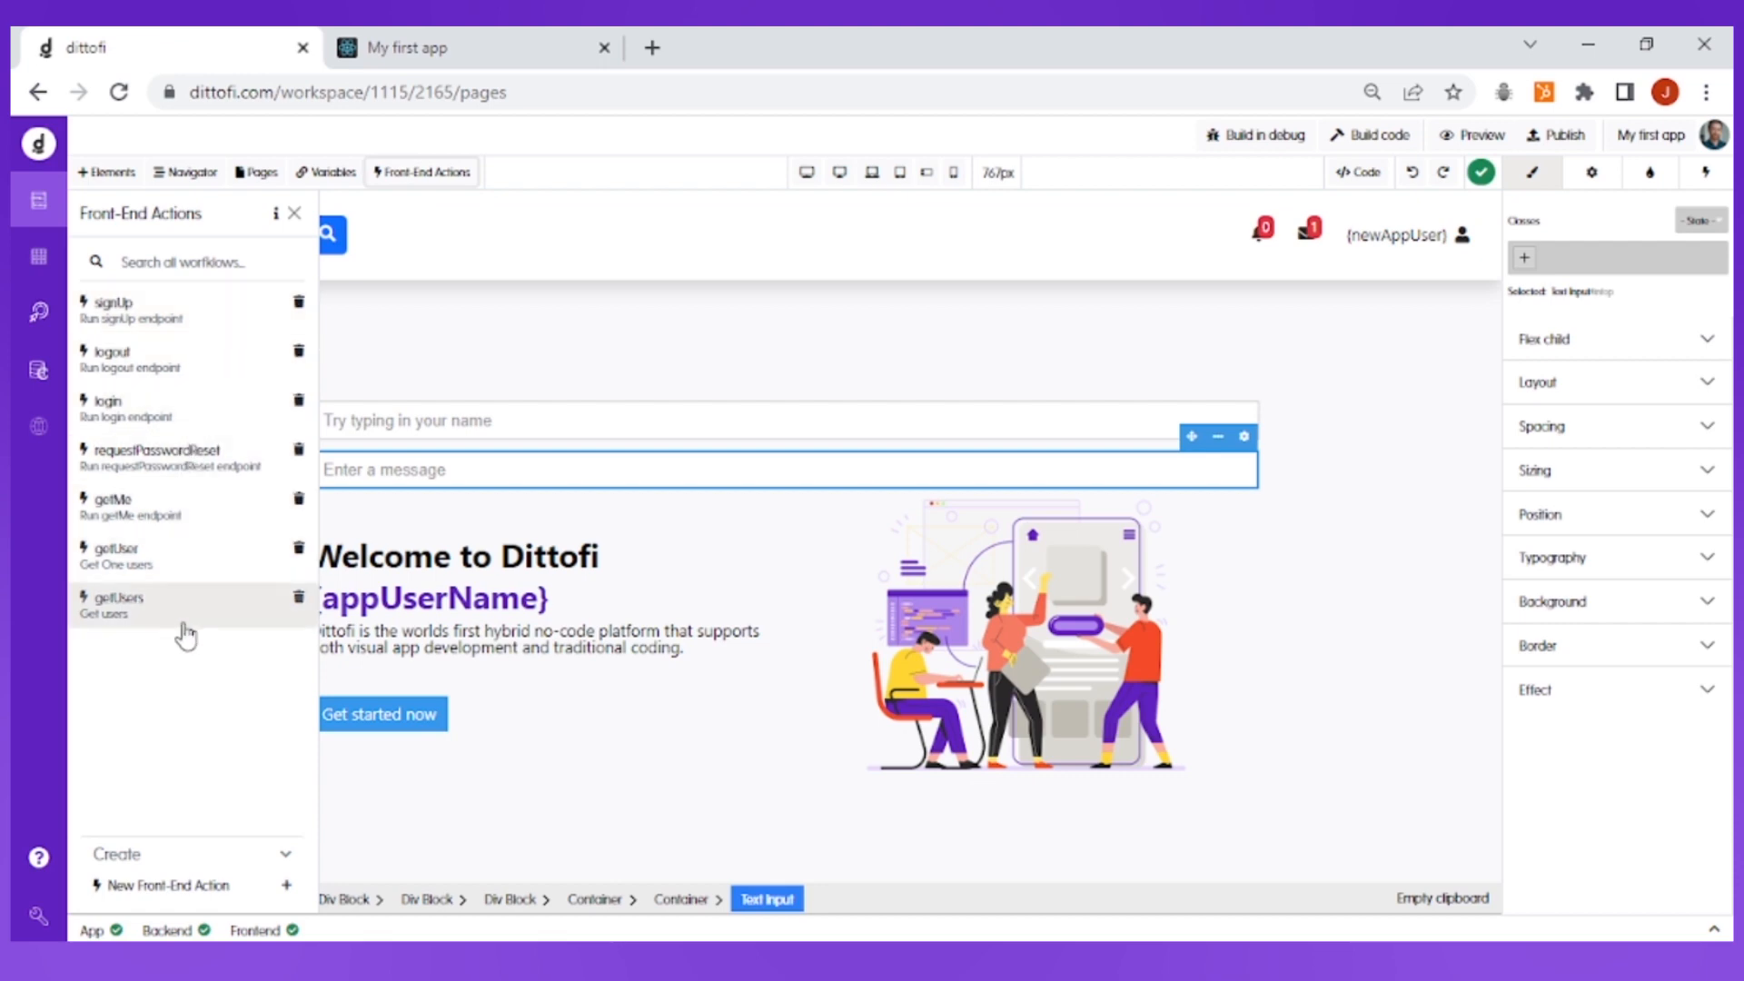
click(204, 891)
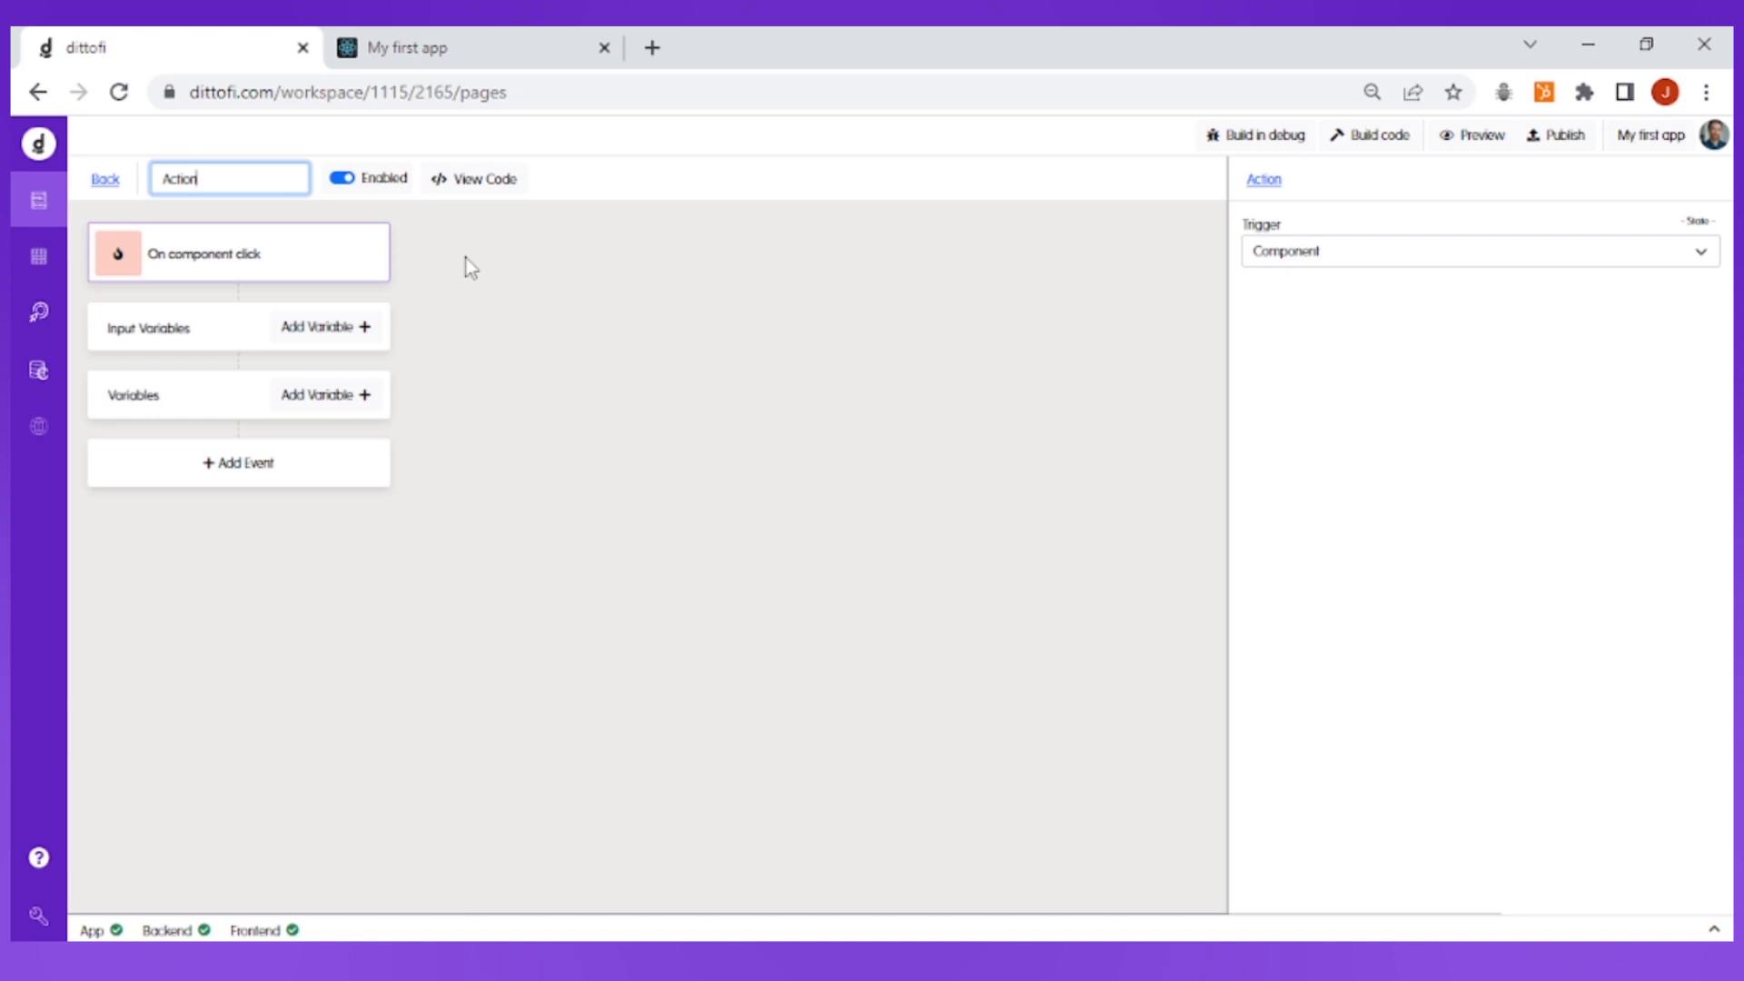
key(ctrl+a)
text(alertUserAction)
key(Return)
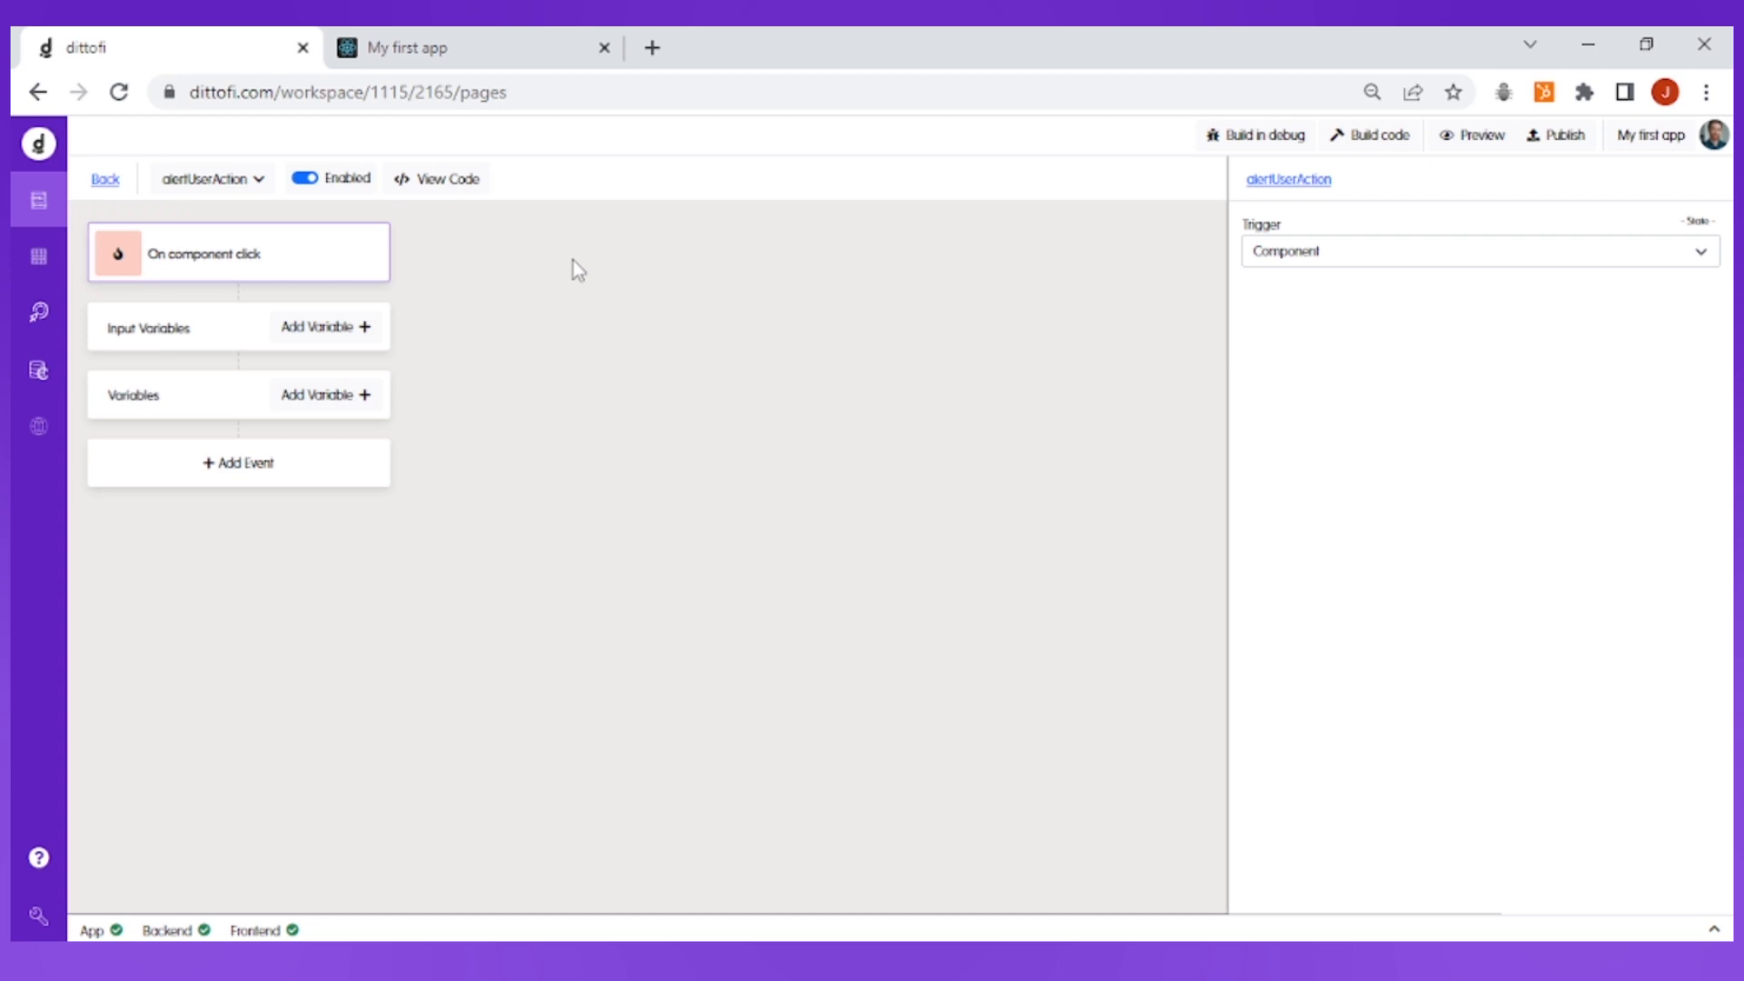
click(1323, 260)
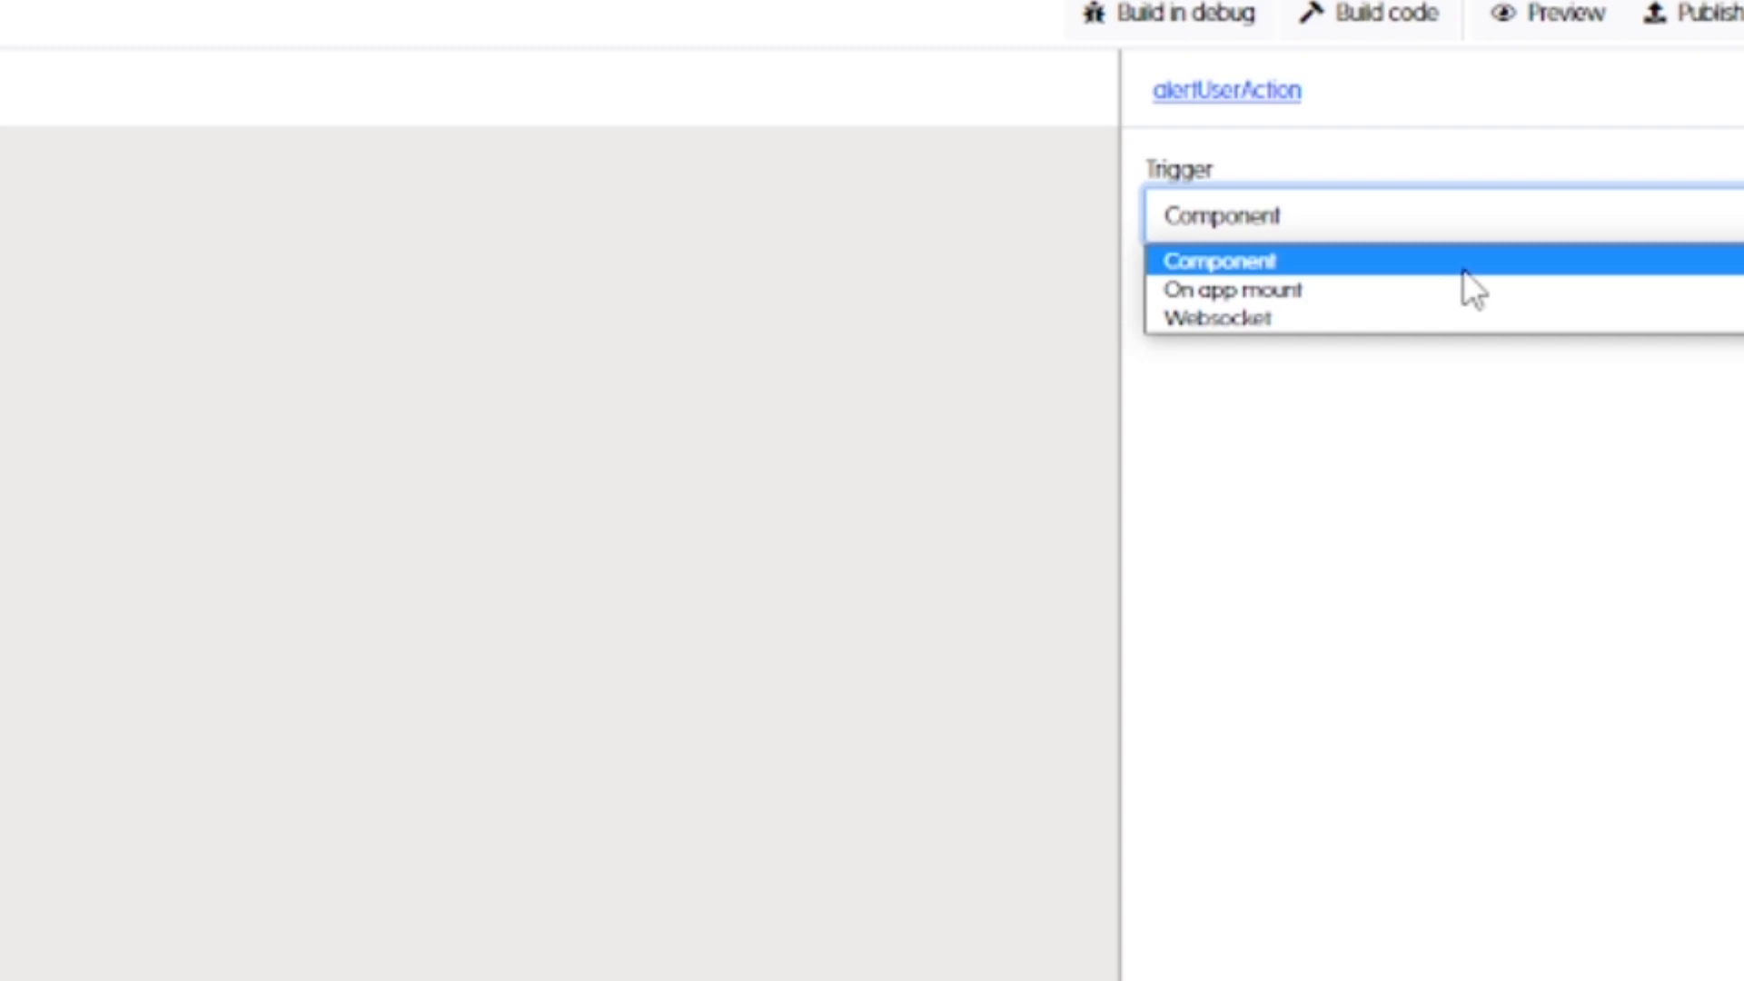
click(1463, 269)
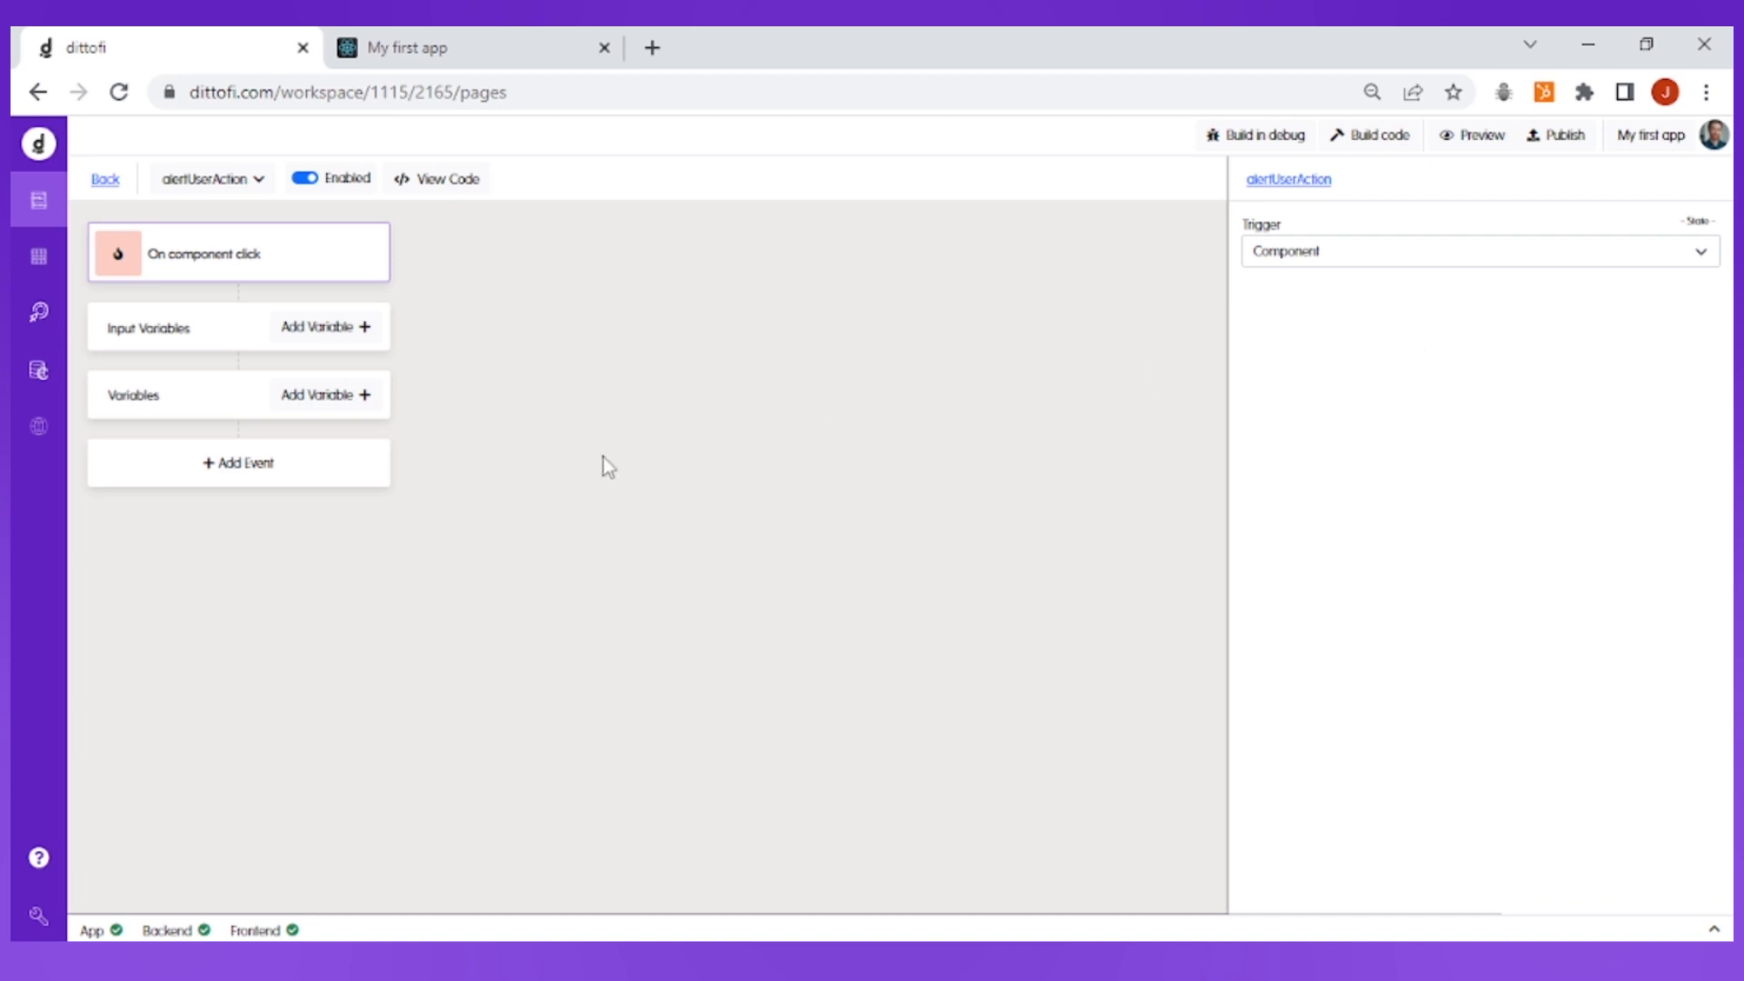
Add an event to alertUserAction and set its type to the Alert notification
click(310, 466)
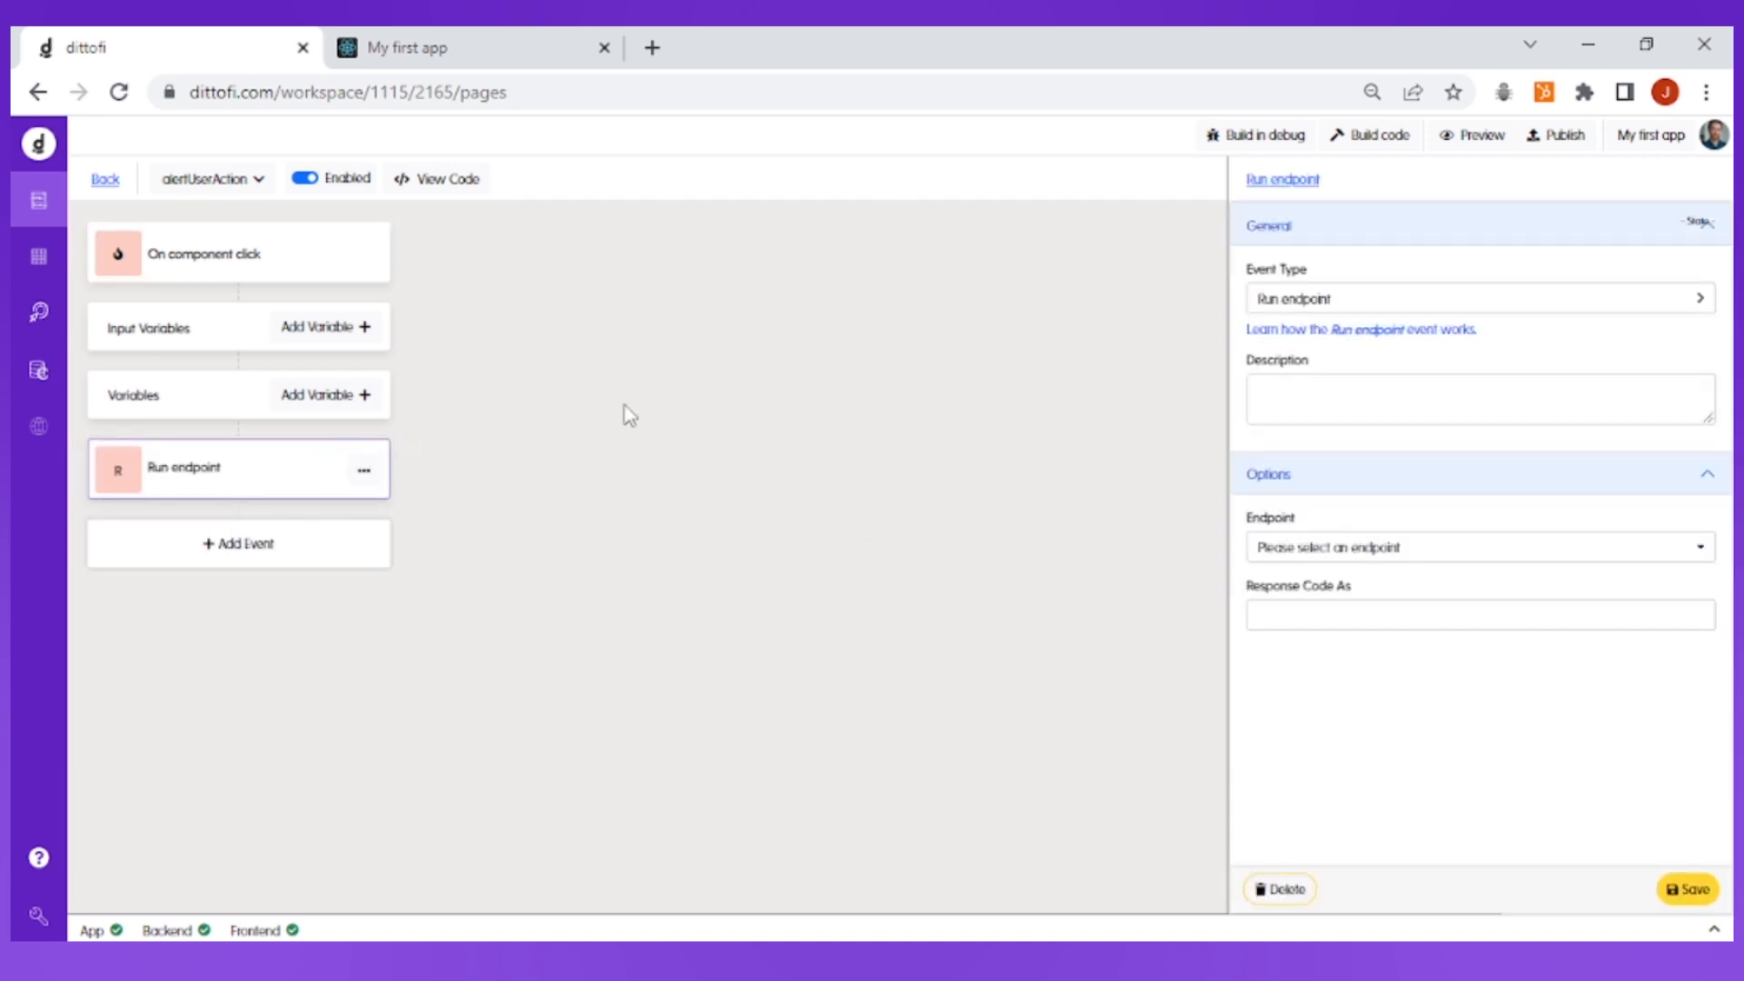
click(1329, 300)
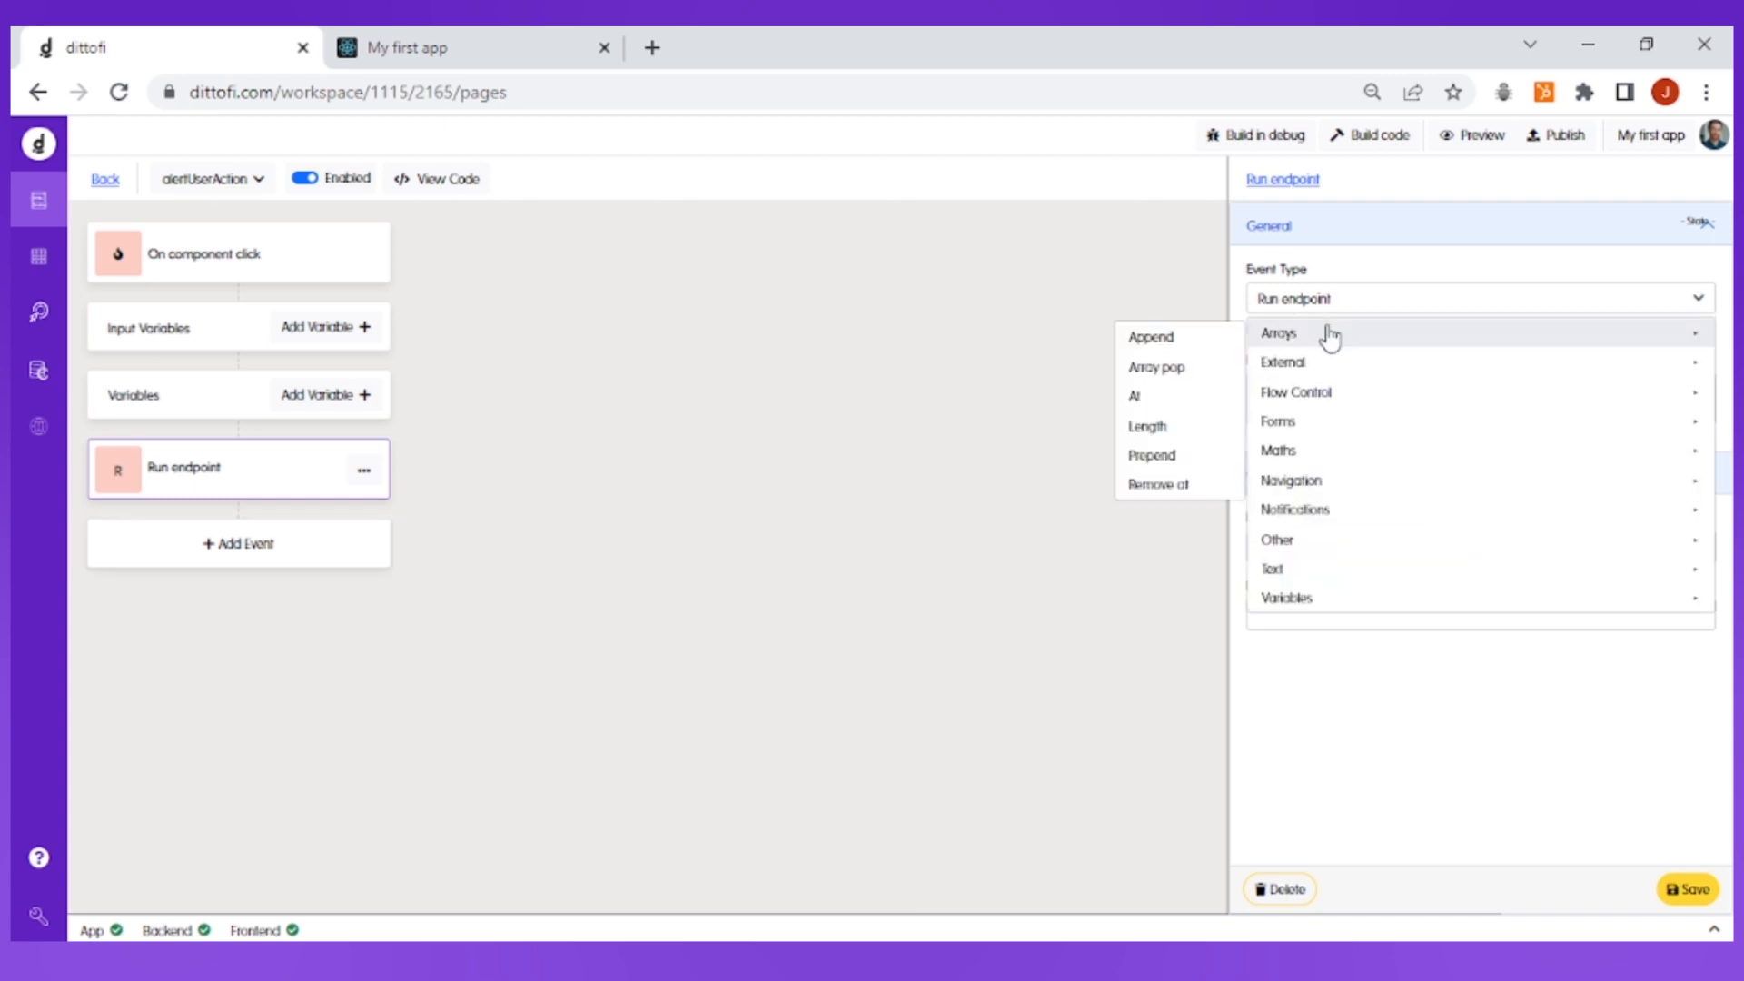
mouse_move(1330, 366)
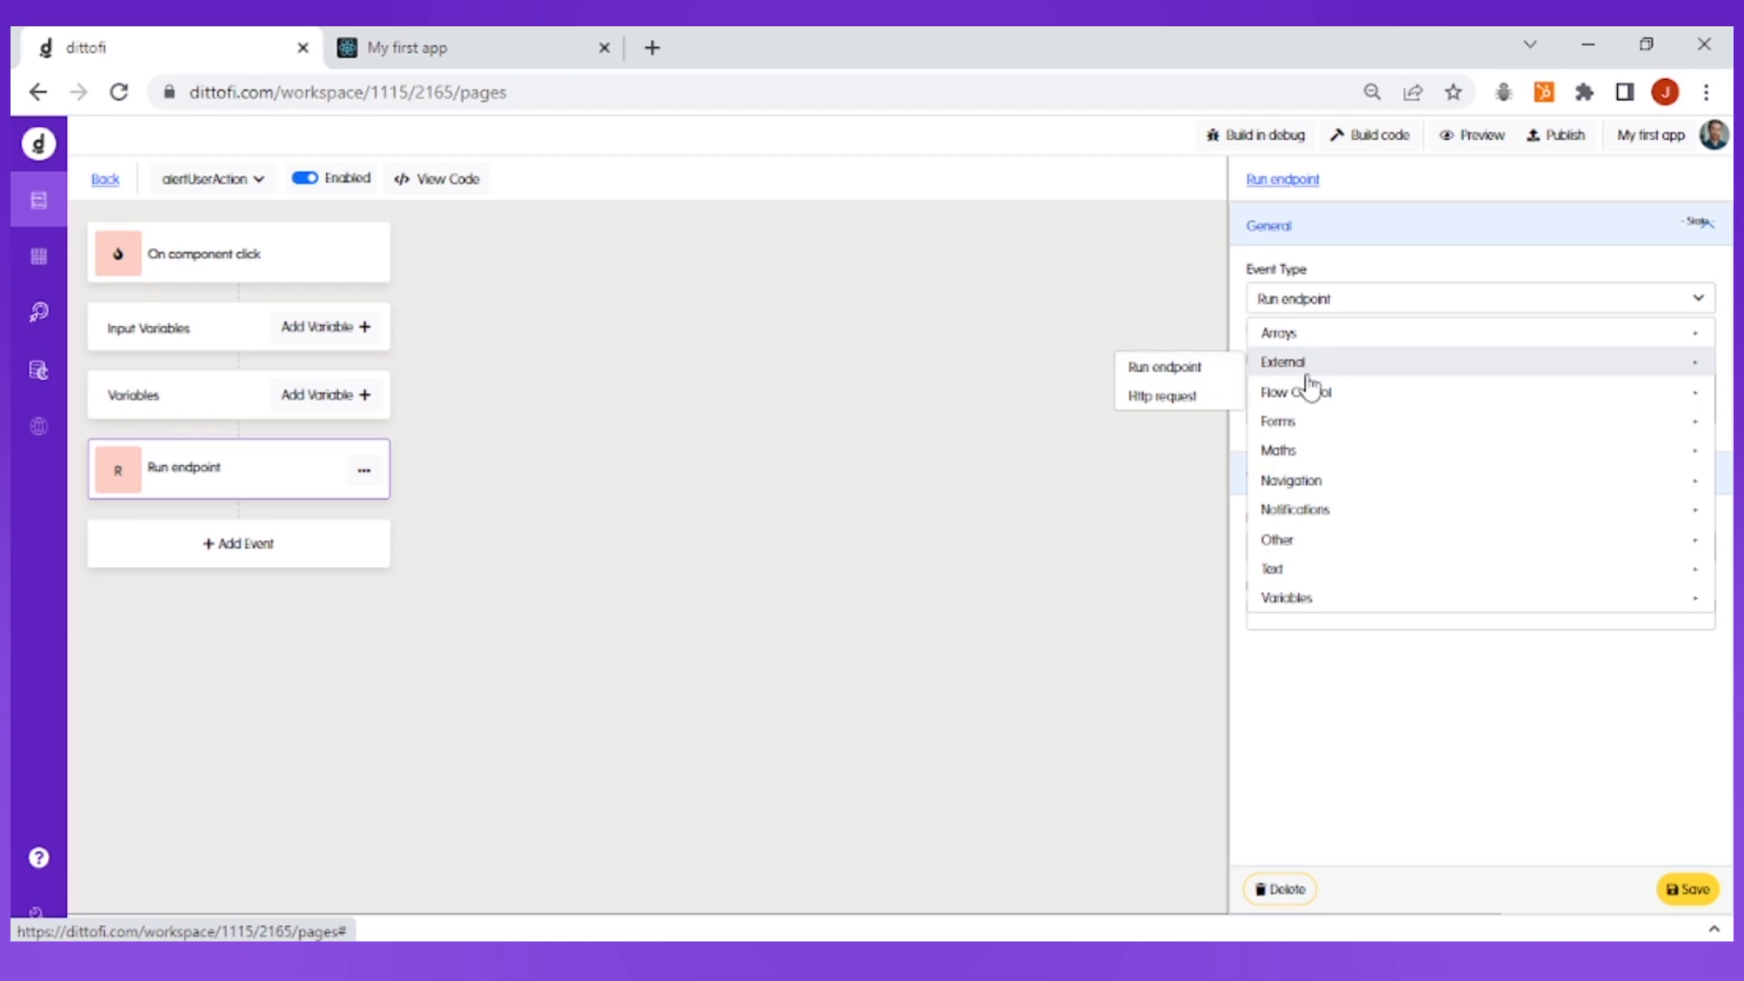
mouse_move(1316, 510)
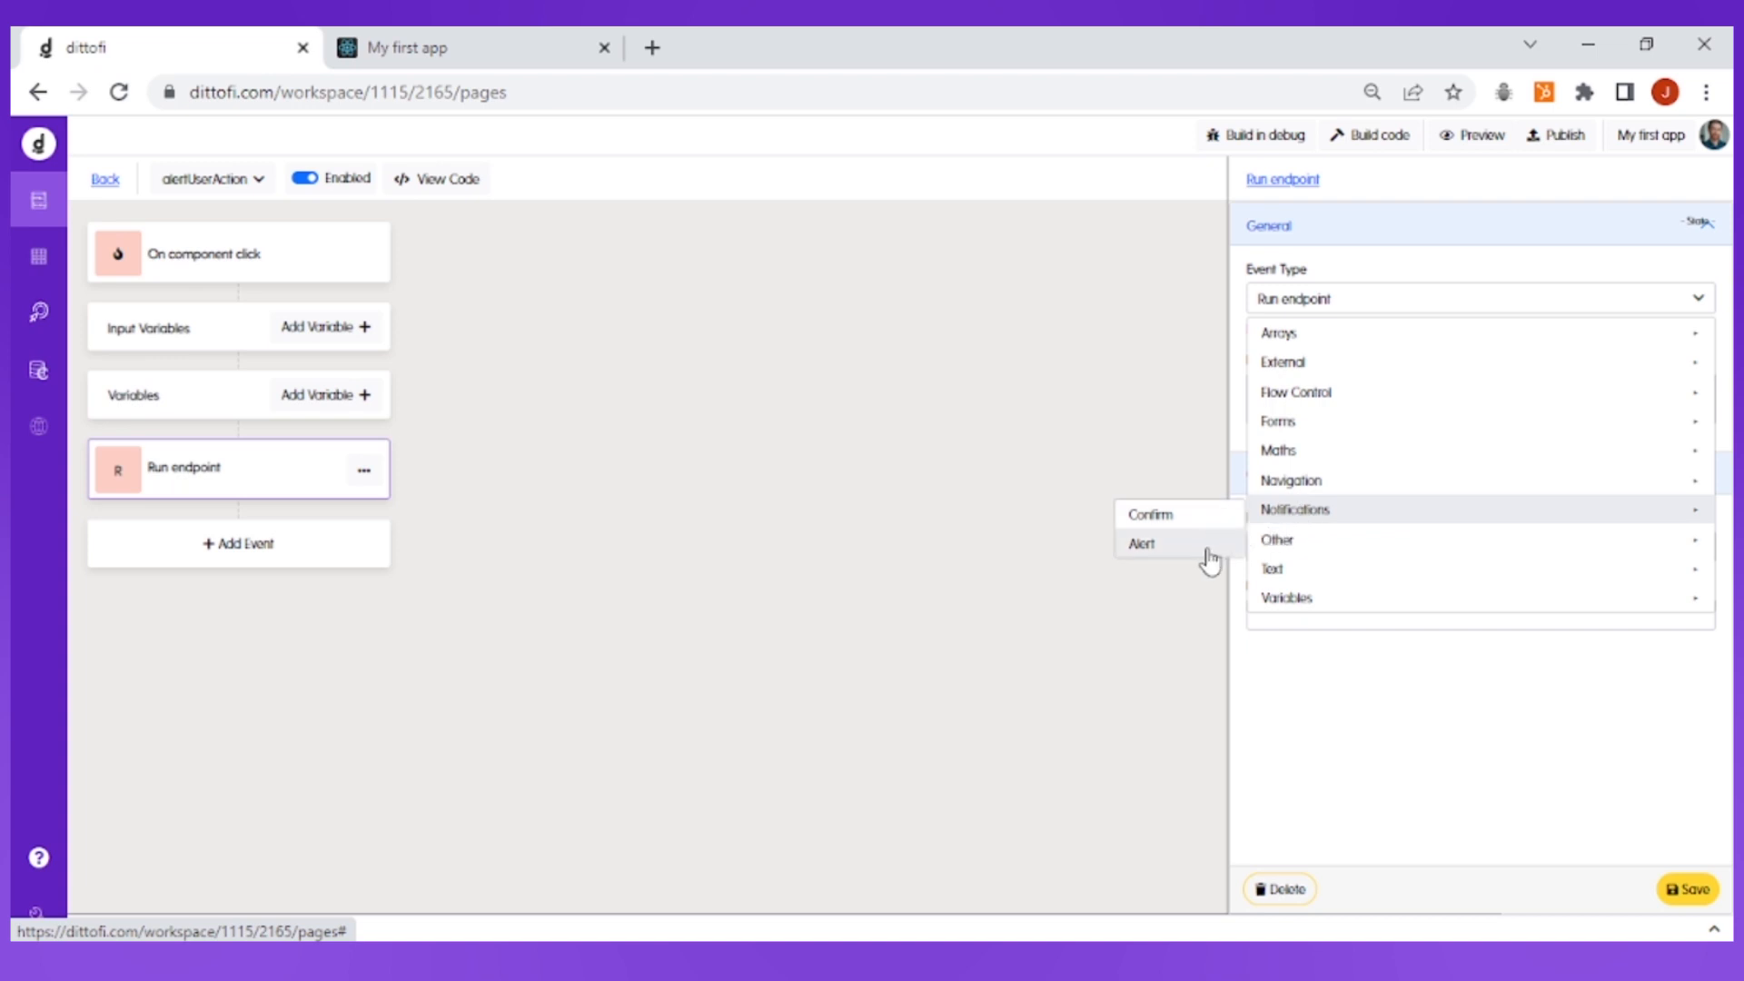
click(1208, 552)
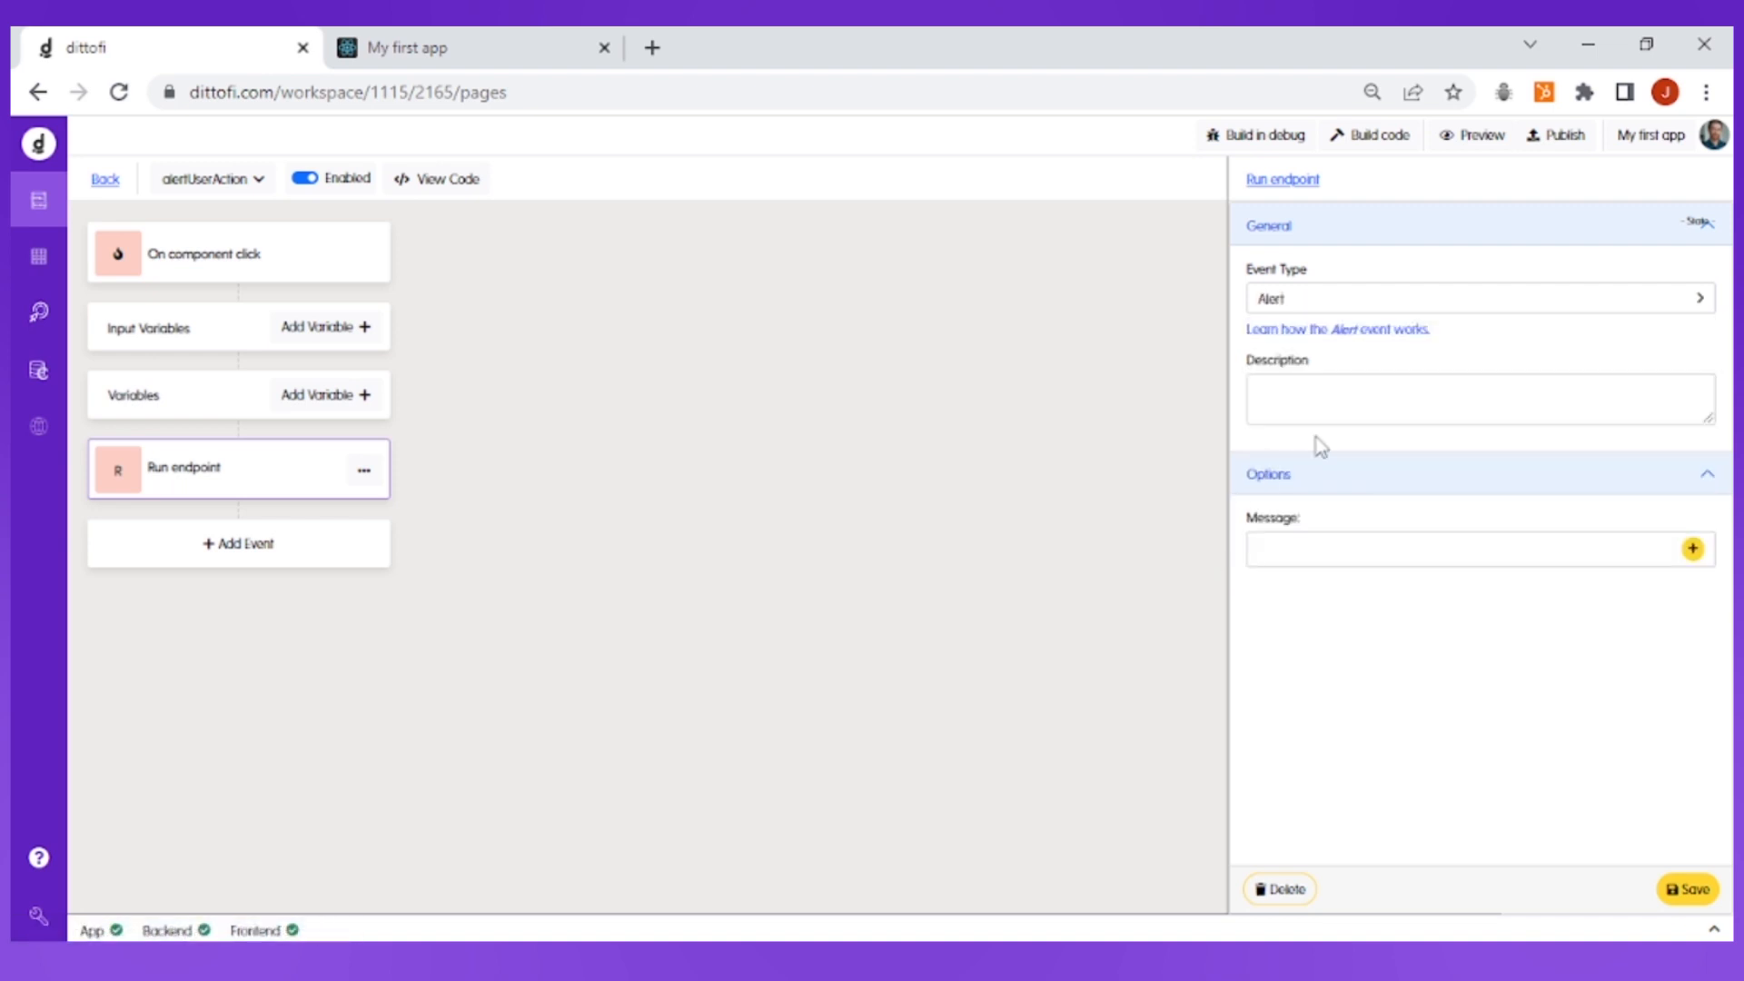
Describe the alert event as "Create an alert popup"
click(1352, 397)
text(Cr)
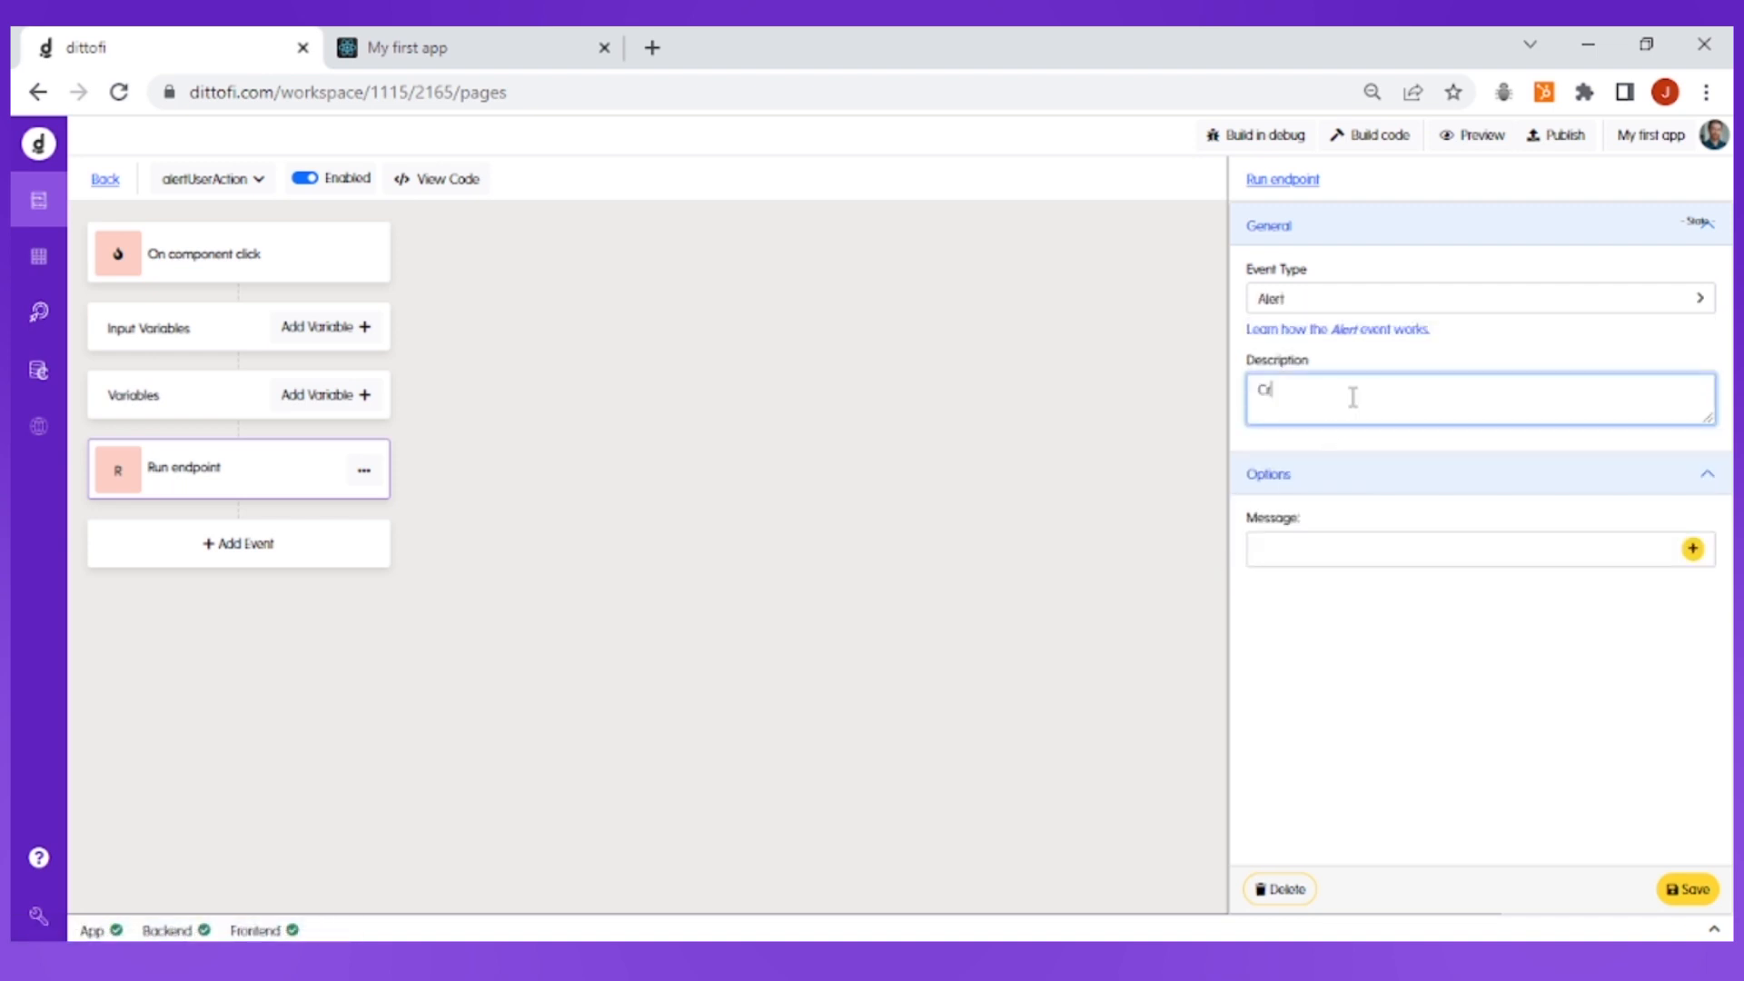
text(eate an alert popup)
click(1424, 447)
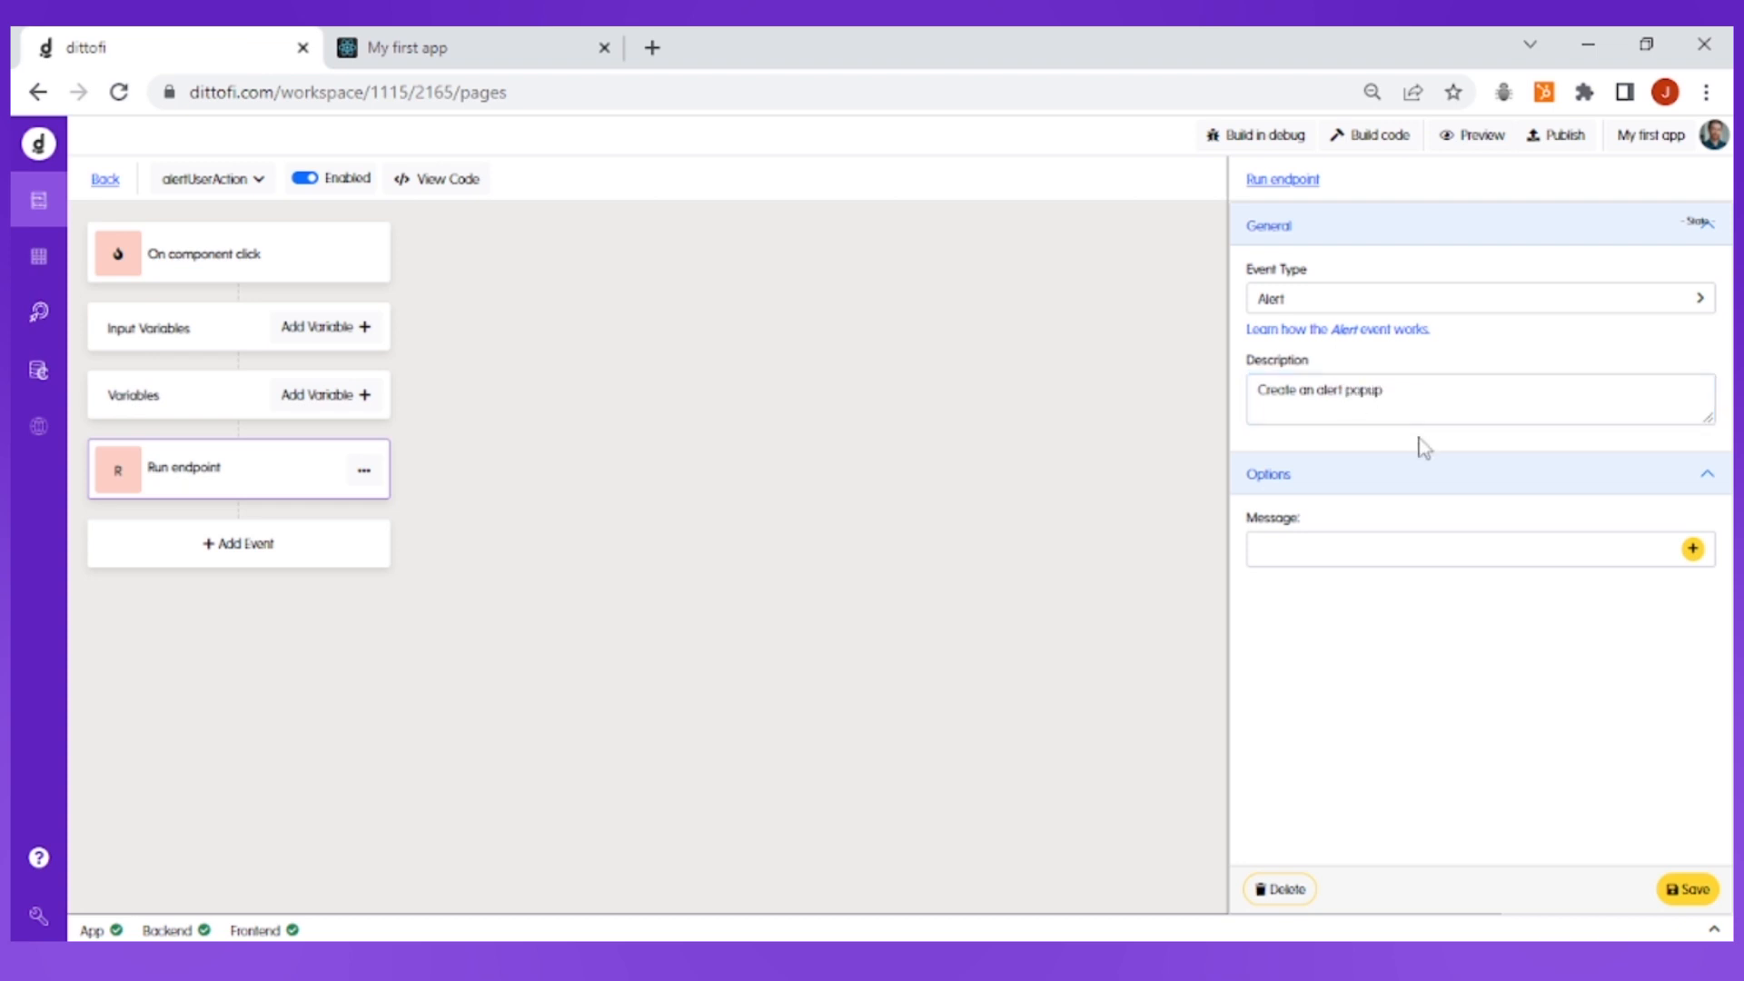
Set the alert event's message to the alertMessage variable and save the event
click(1692, 549)
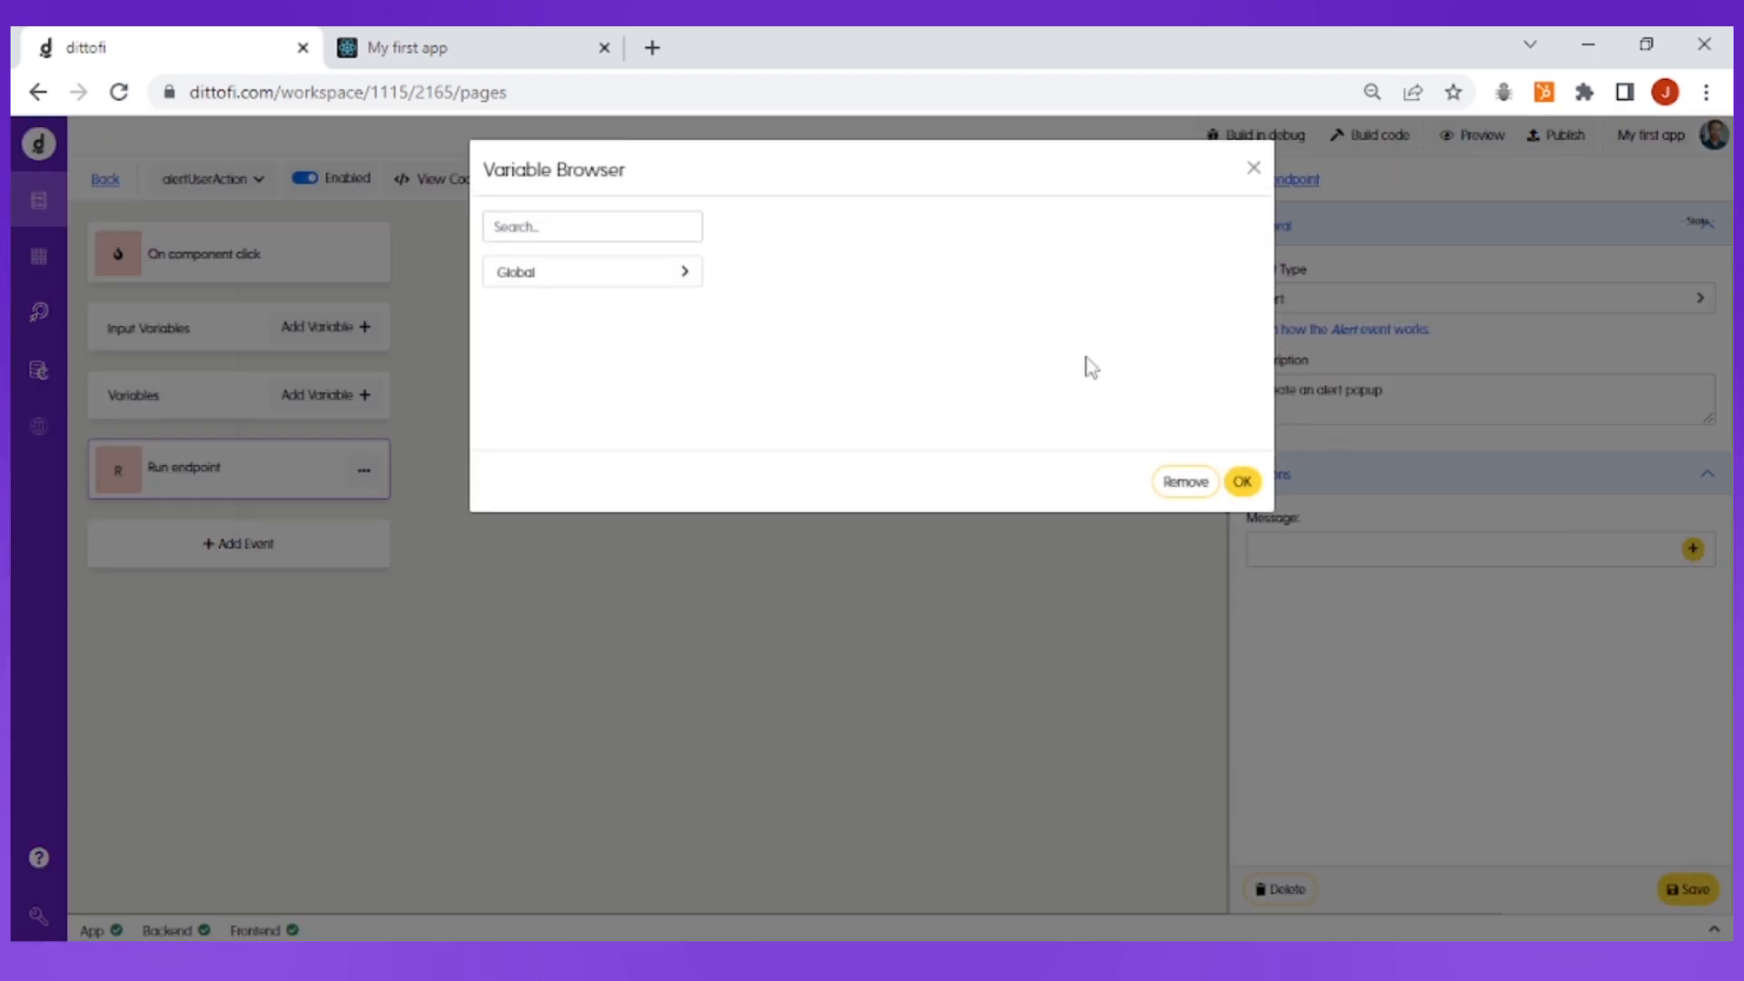
click(653, 227)
text(alert)
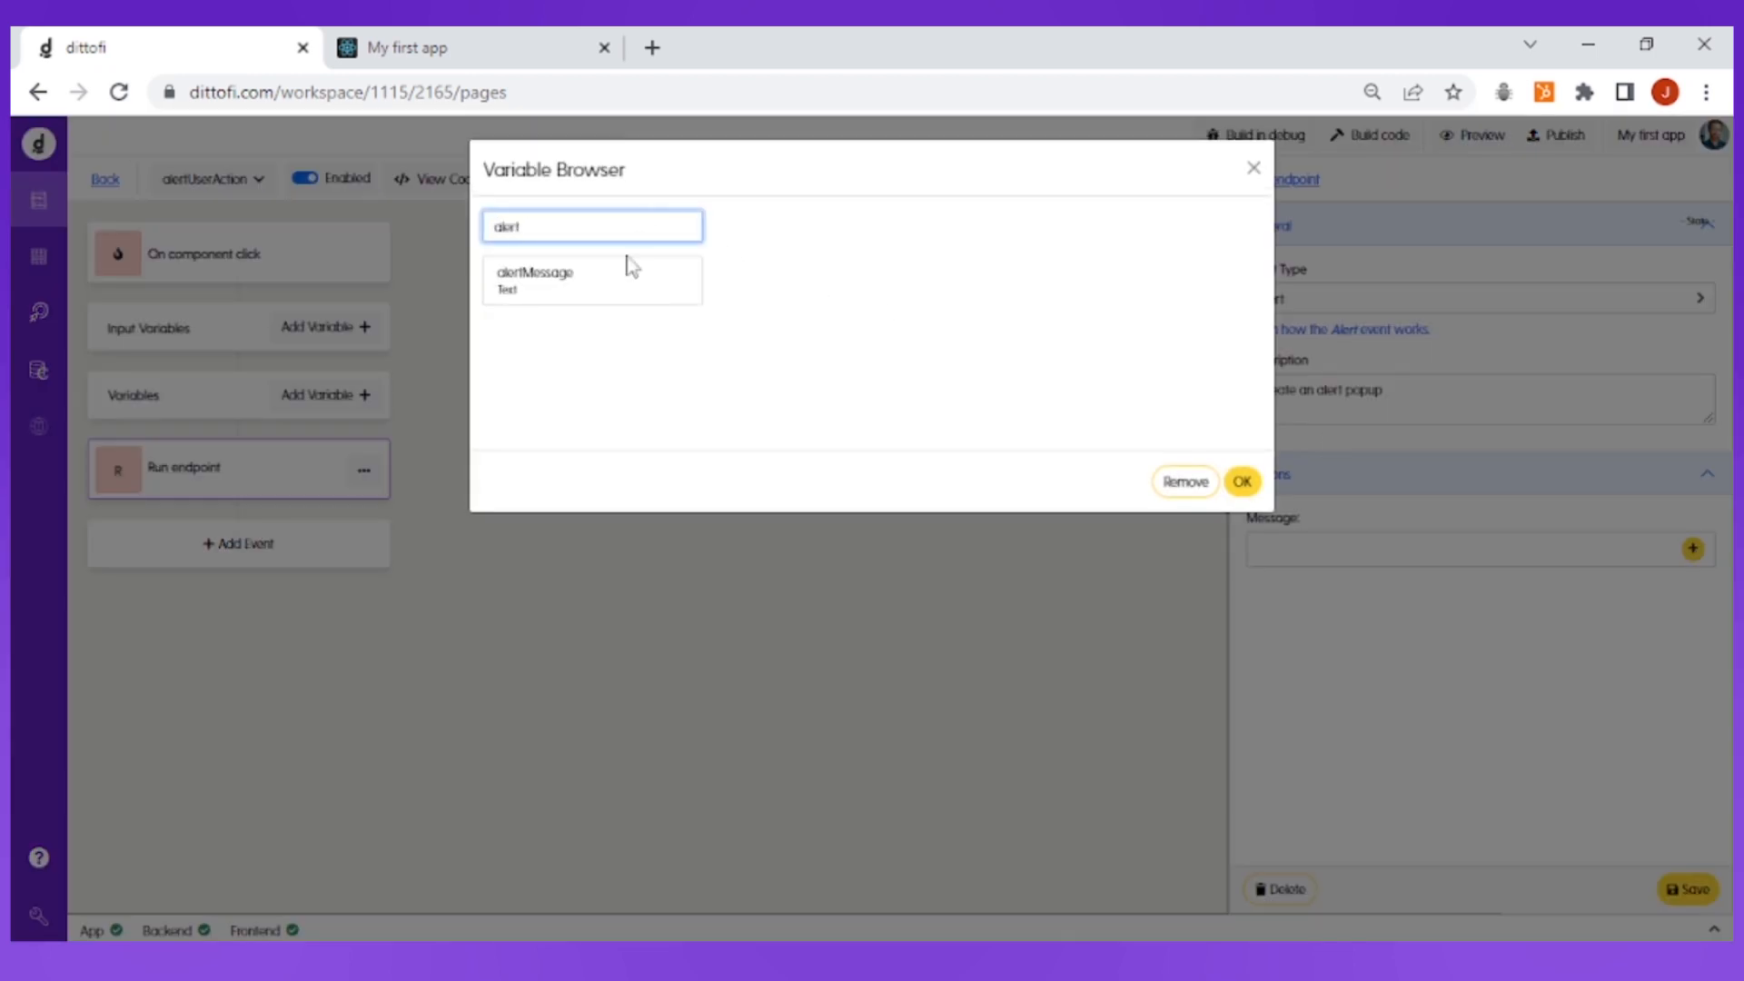
click(603, 288)
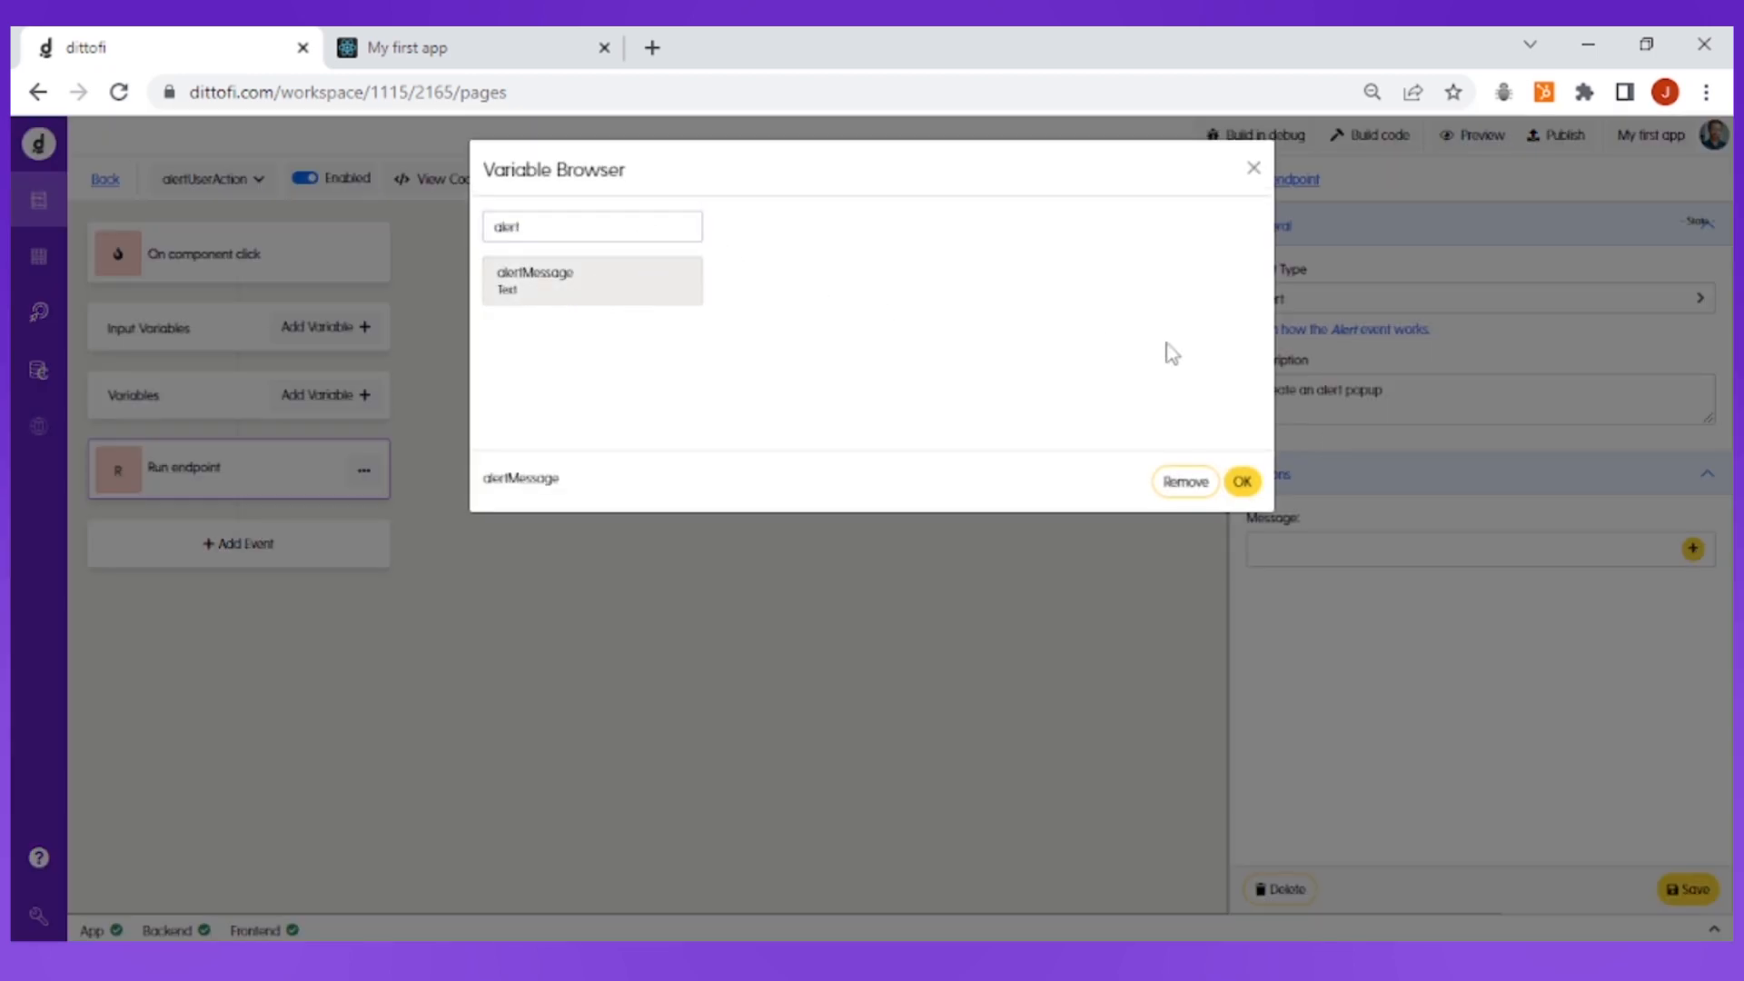
click(1240, 481)
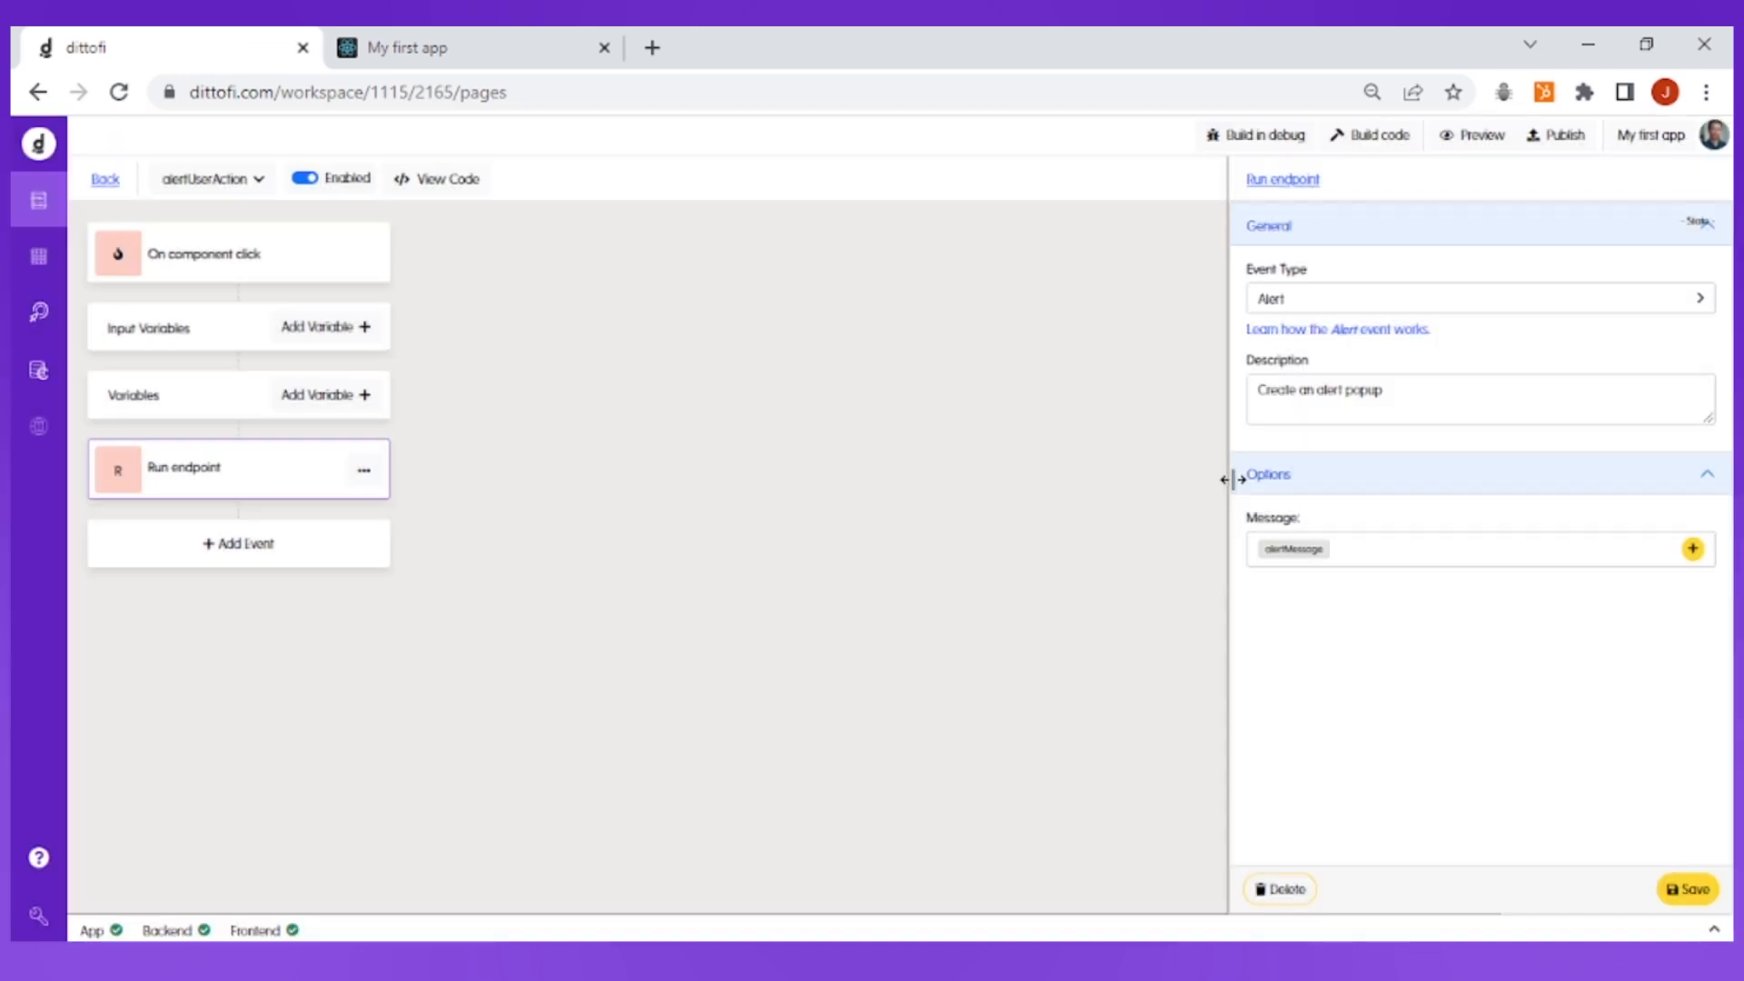
click(1696, 893)
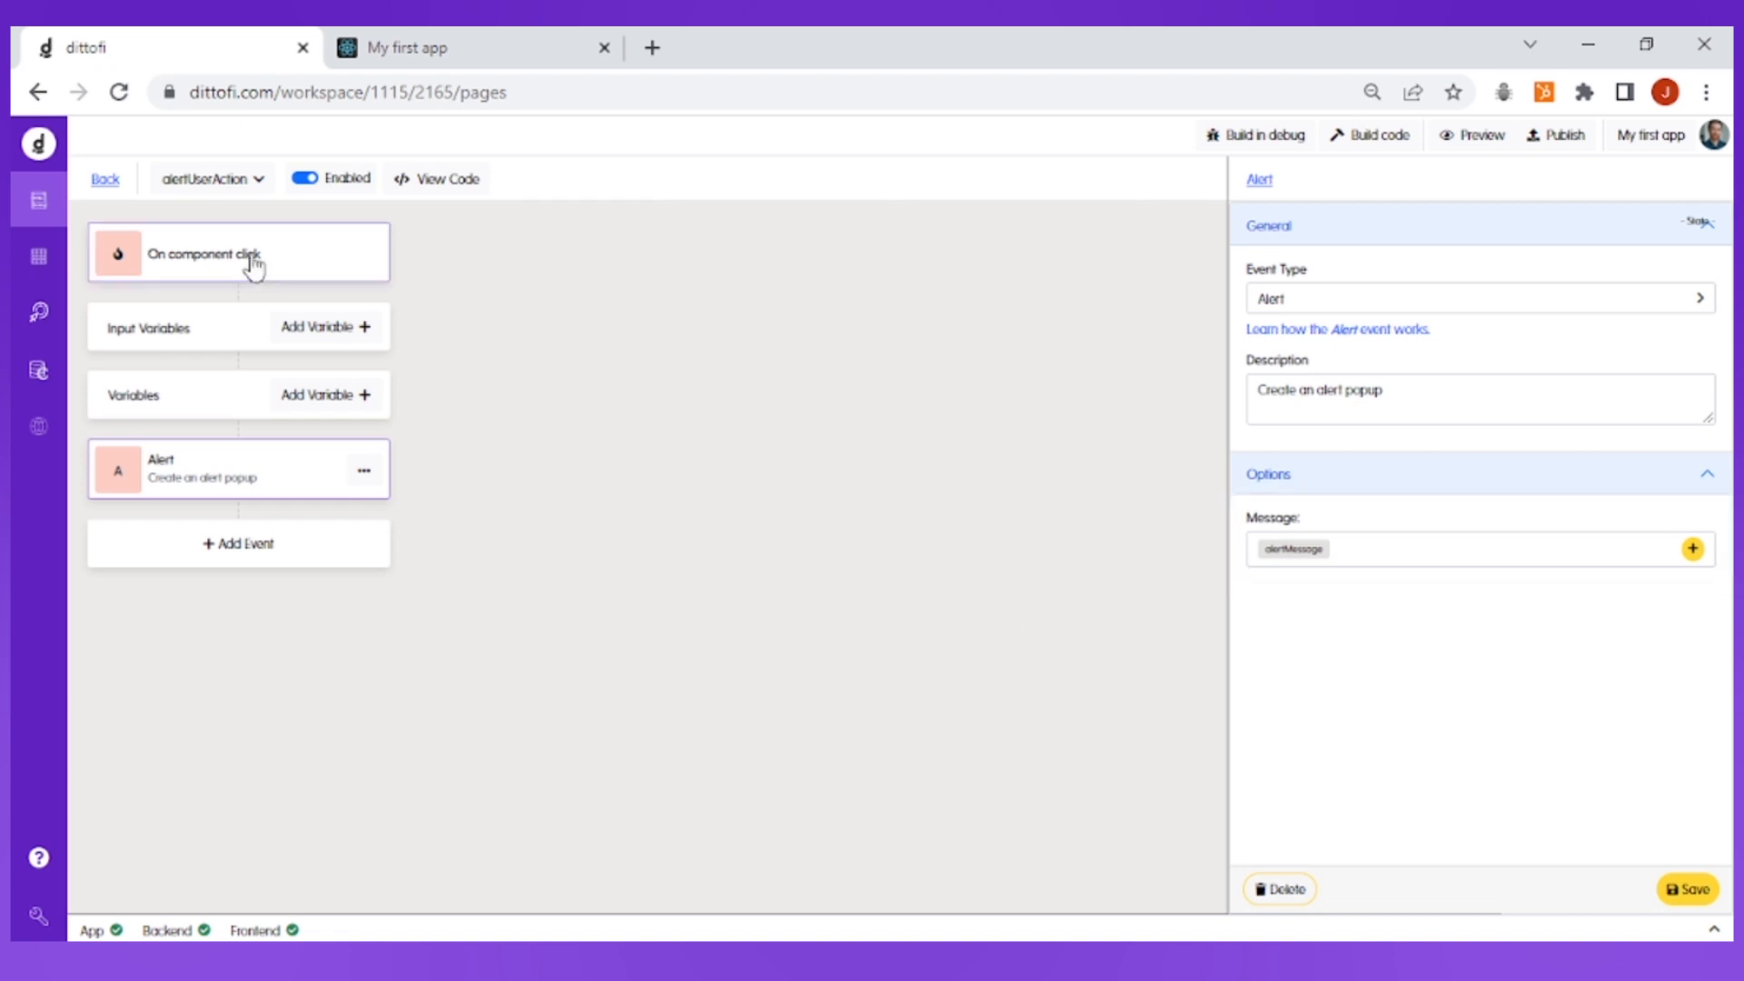
Return to the page design and add a front-end action to the "Get started now" button
click(105, 181)
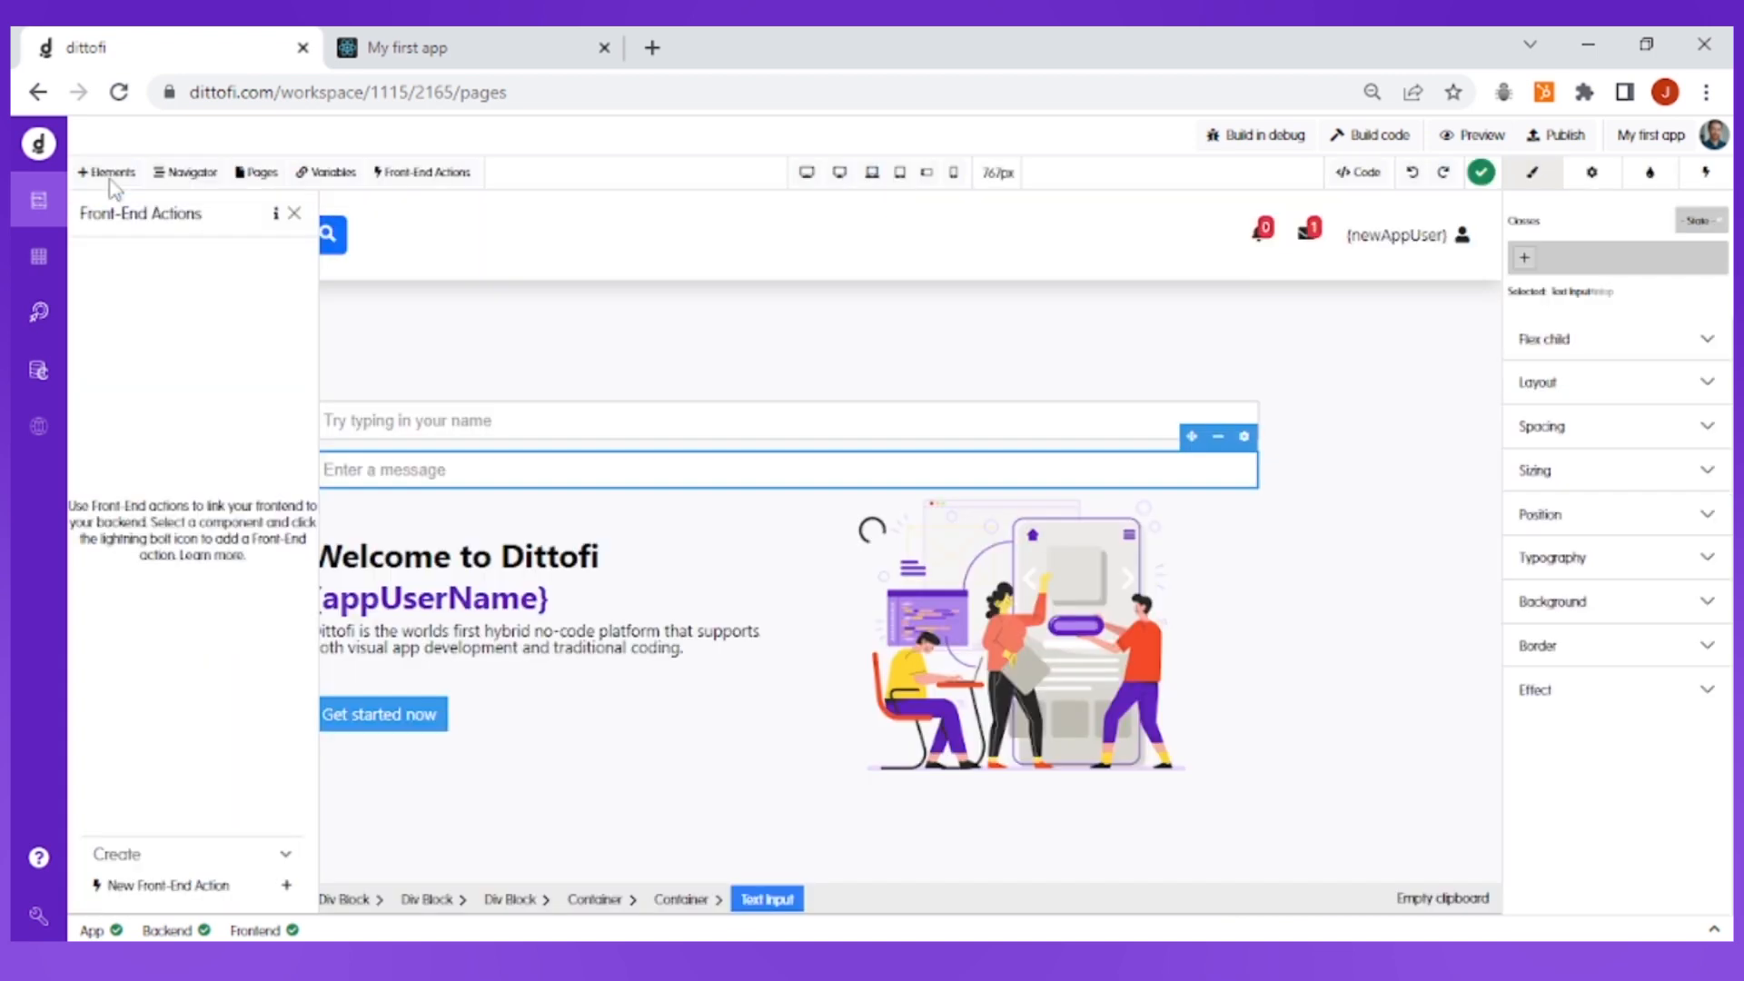
click(294, 214)
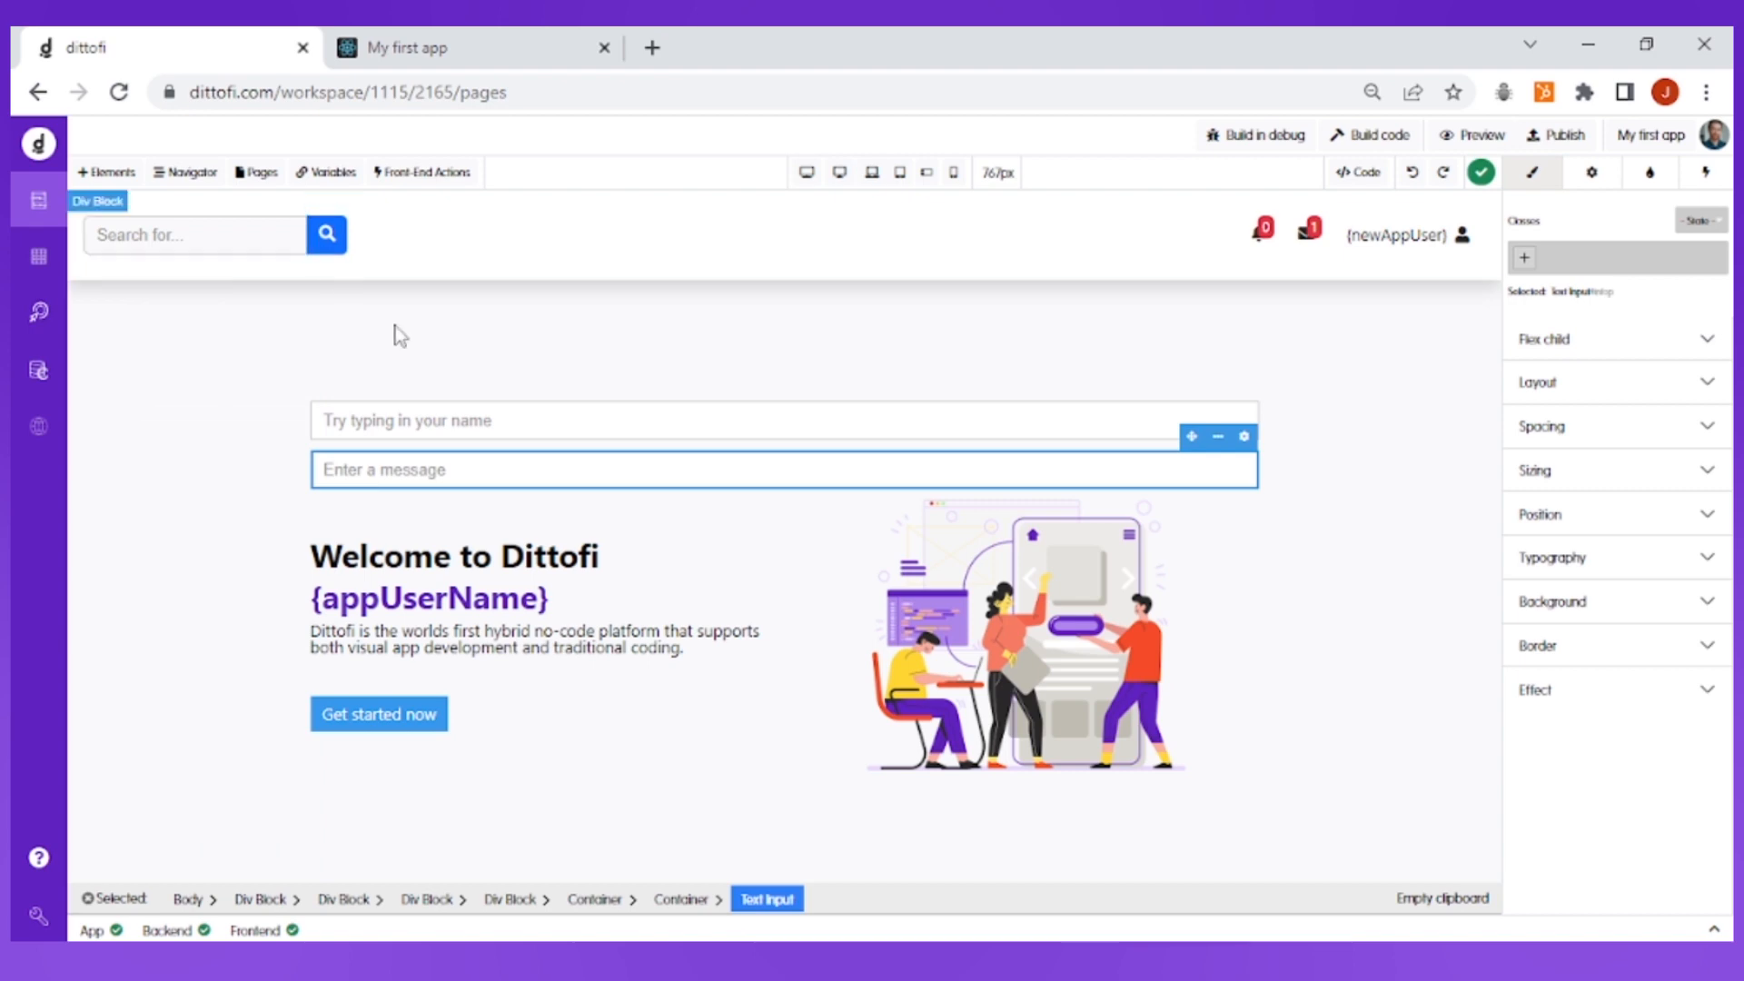
click(563, 525)
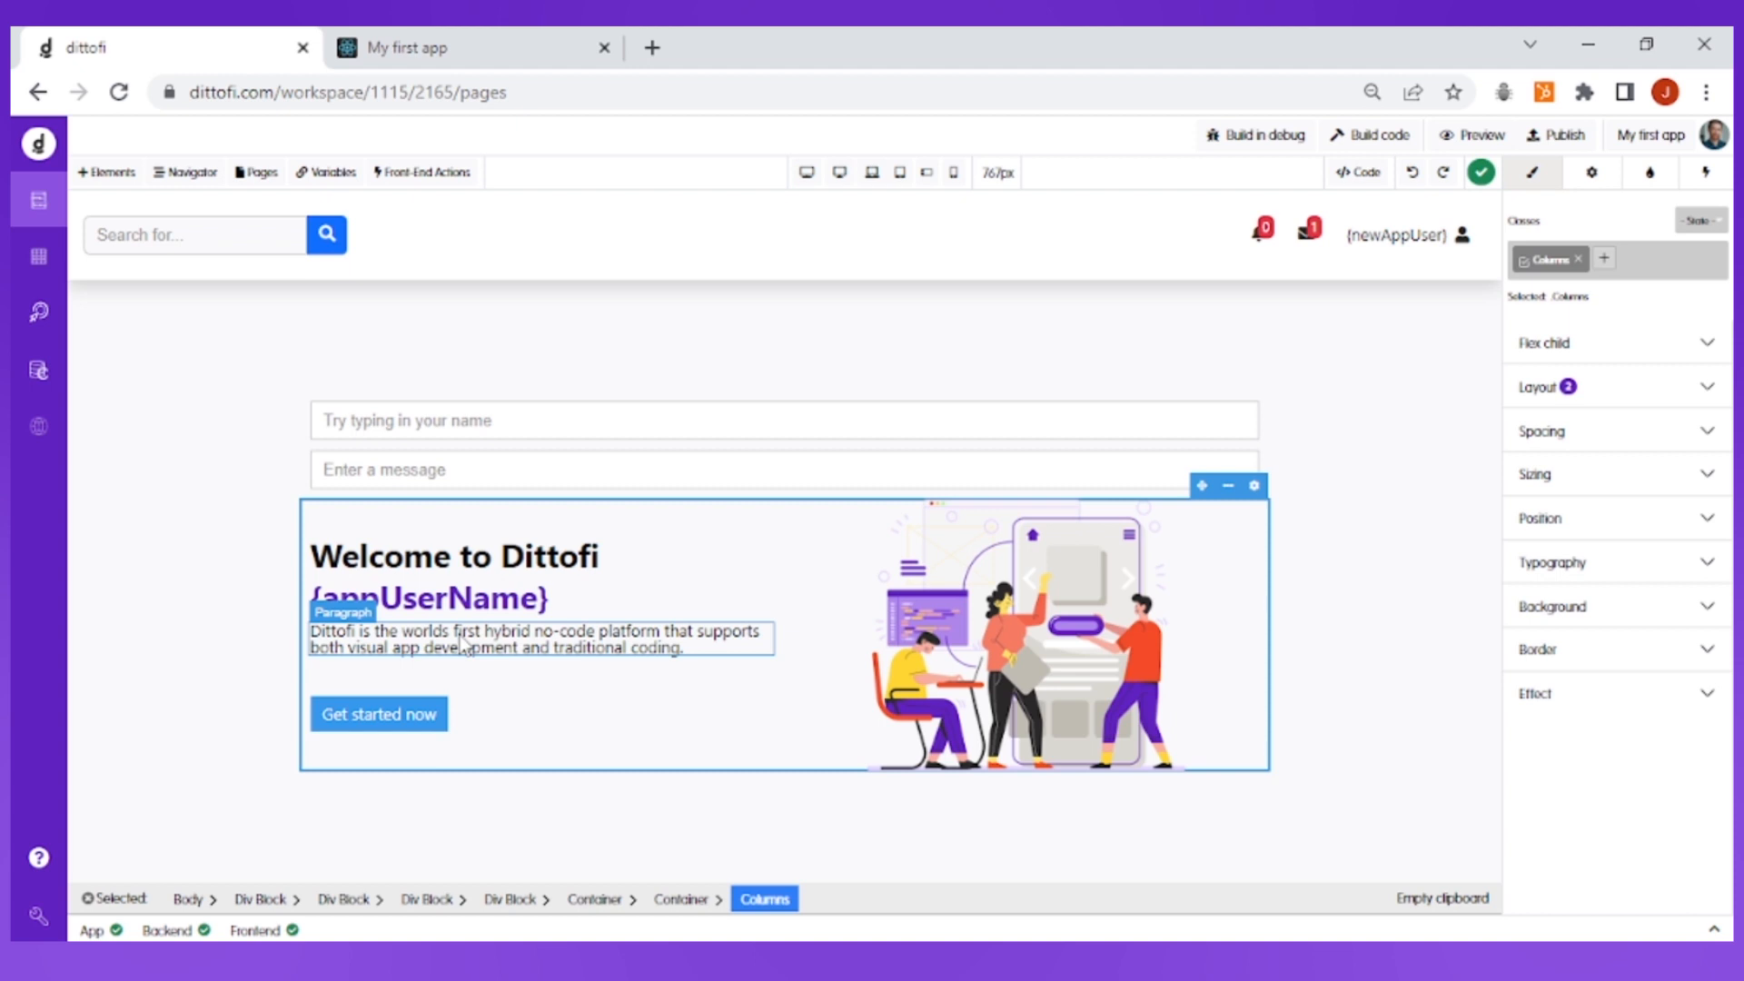
click(417, 726)
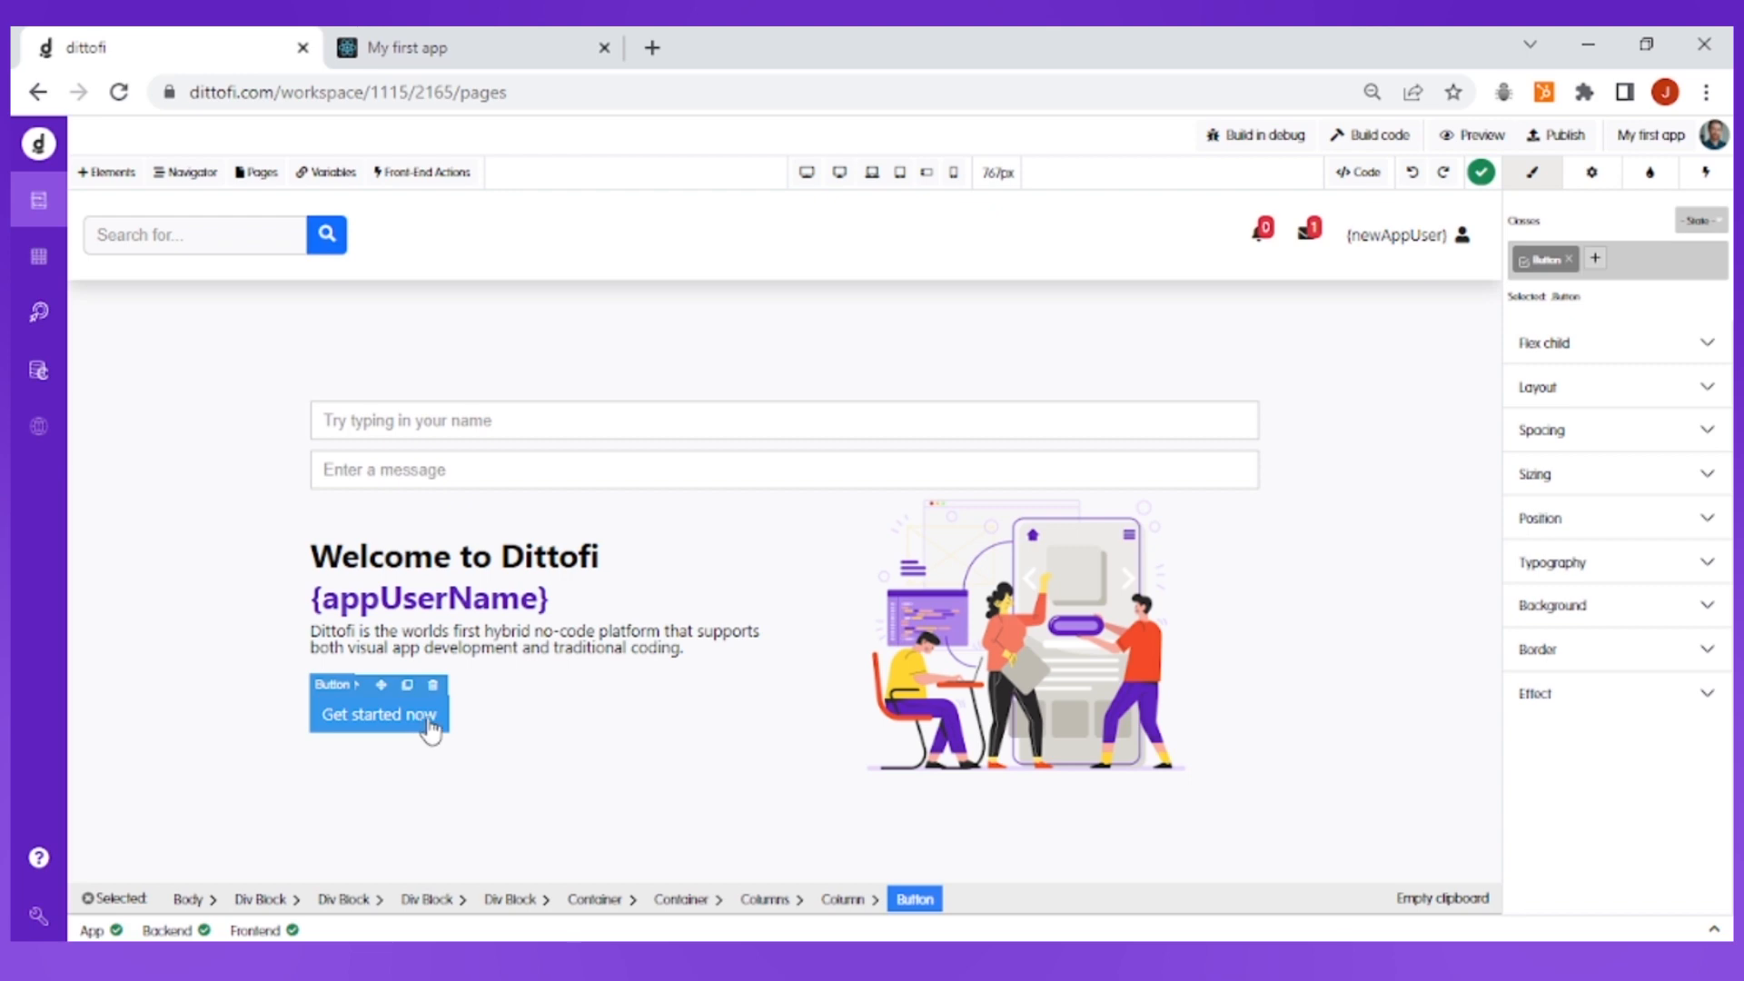
click(1705, 175)
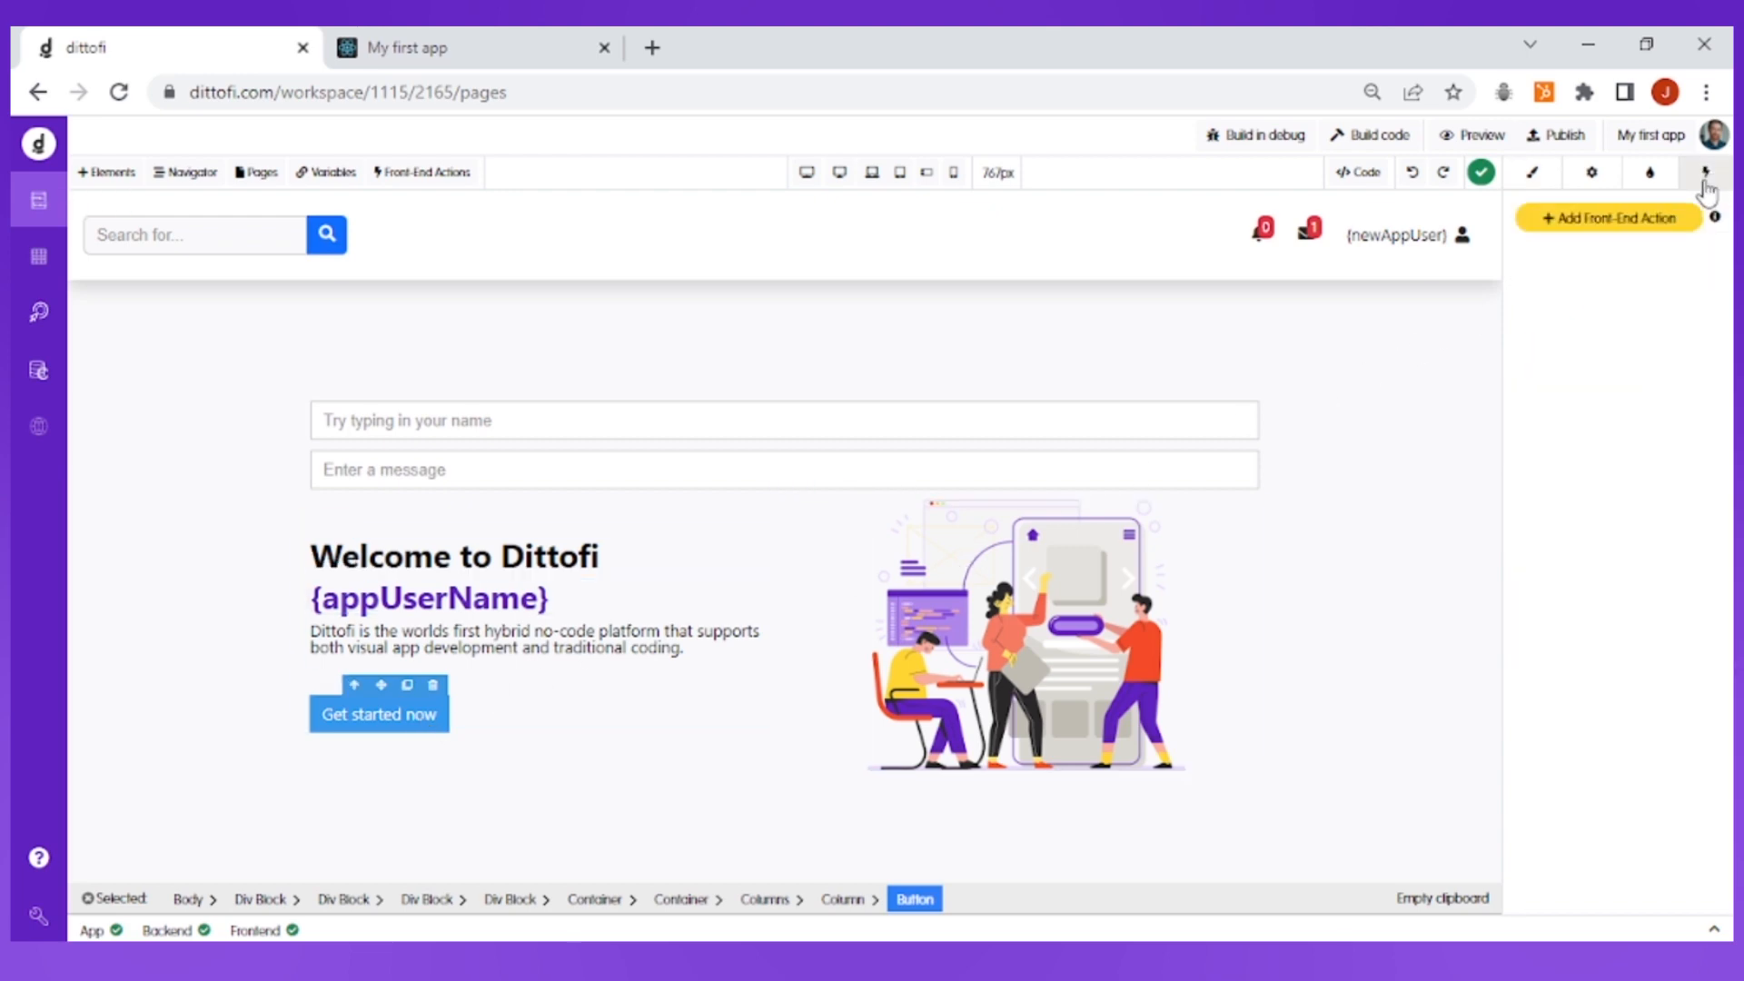
click(1602, 227)
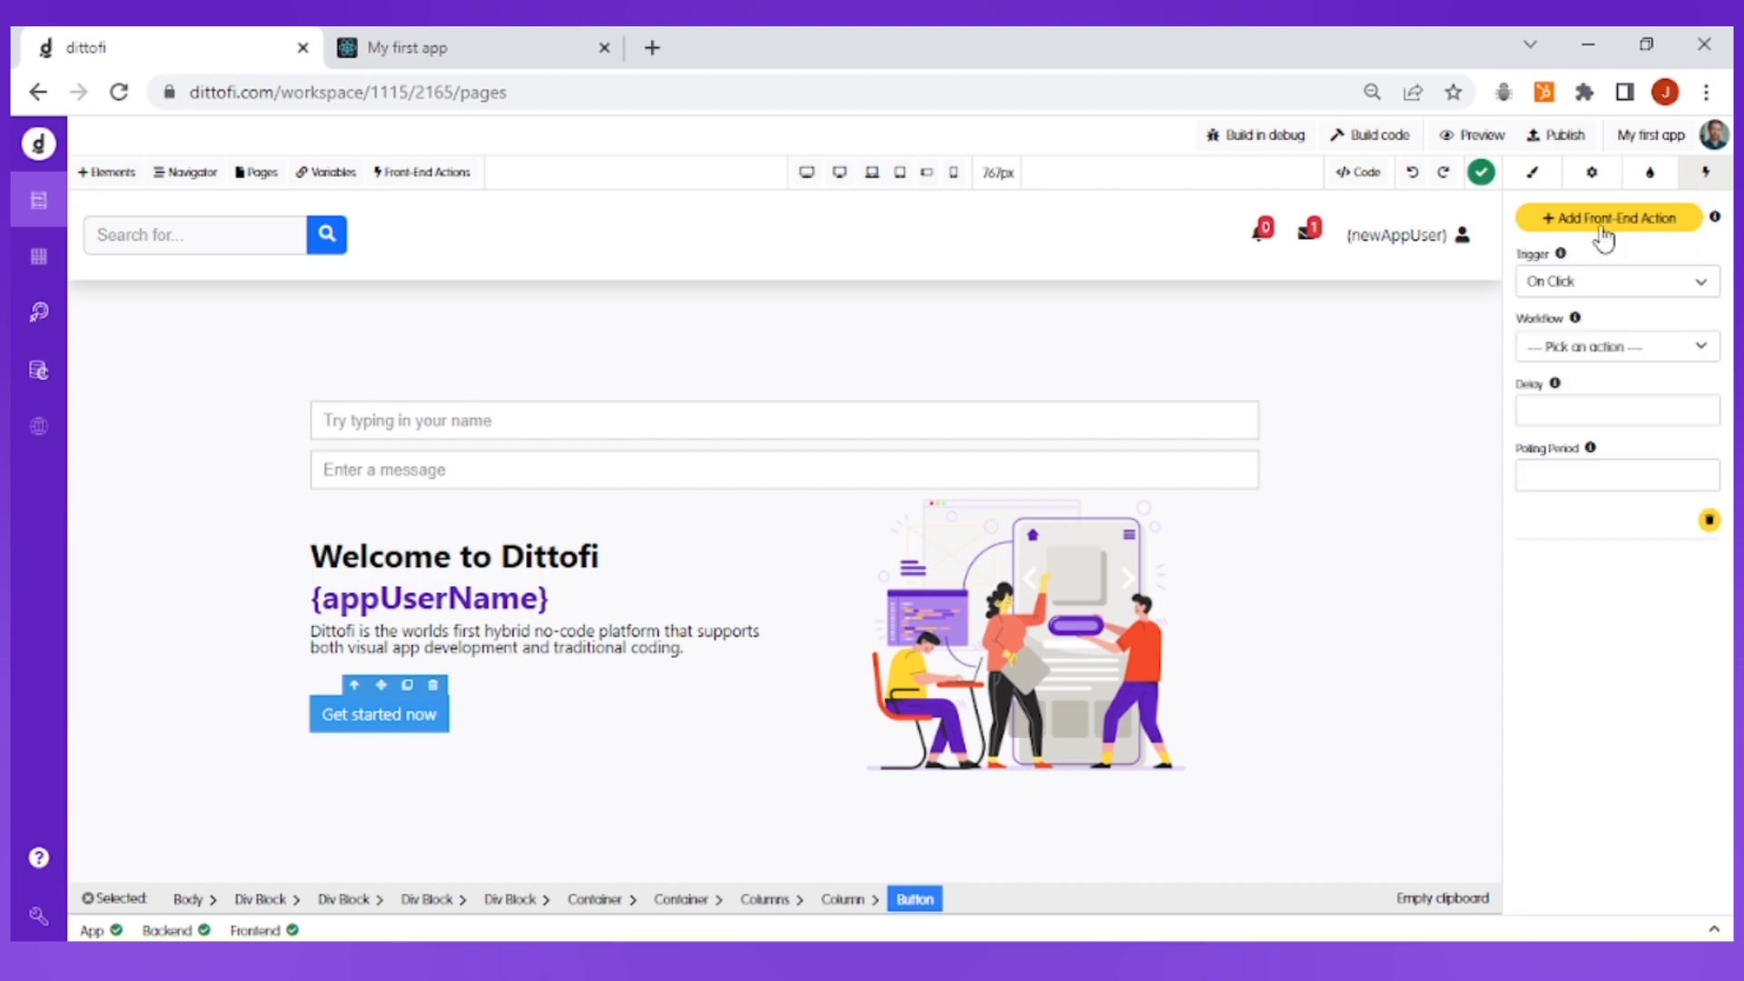
Keep the button action's trigger as On Click and set its workflow to alertUserAction
click(1588, 296)
click(1587, 298)
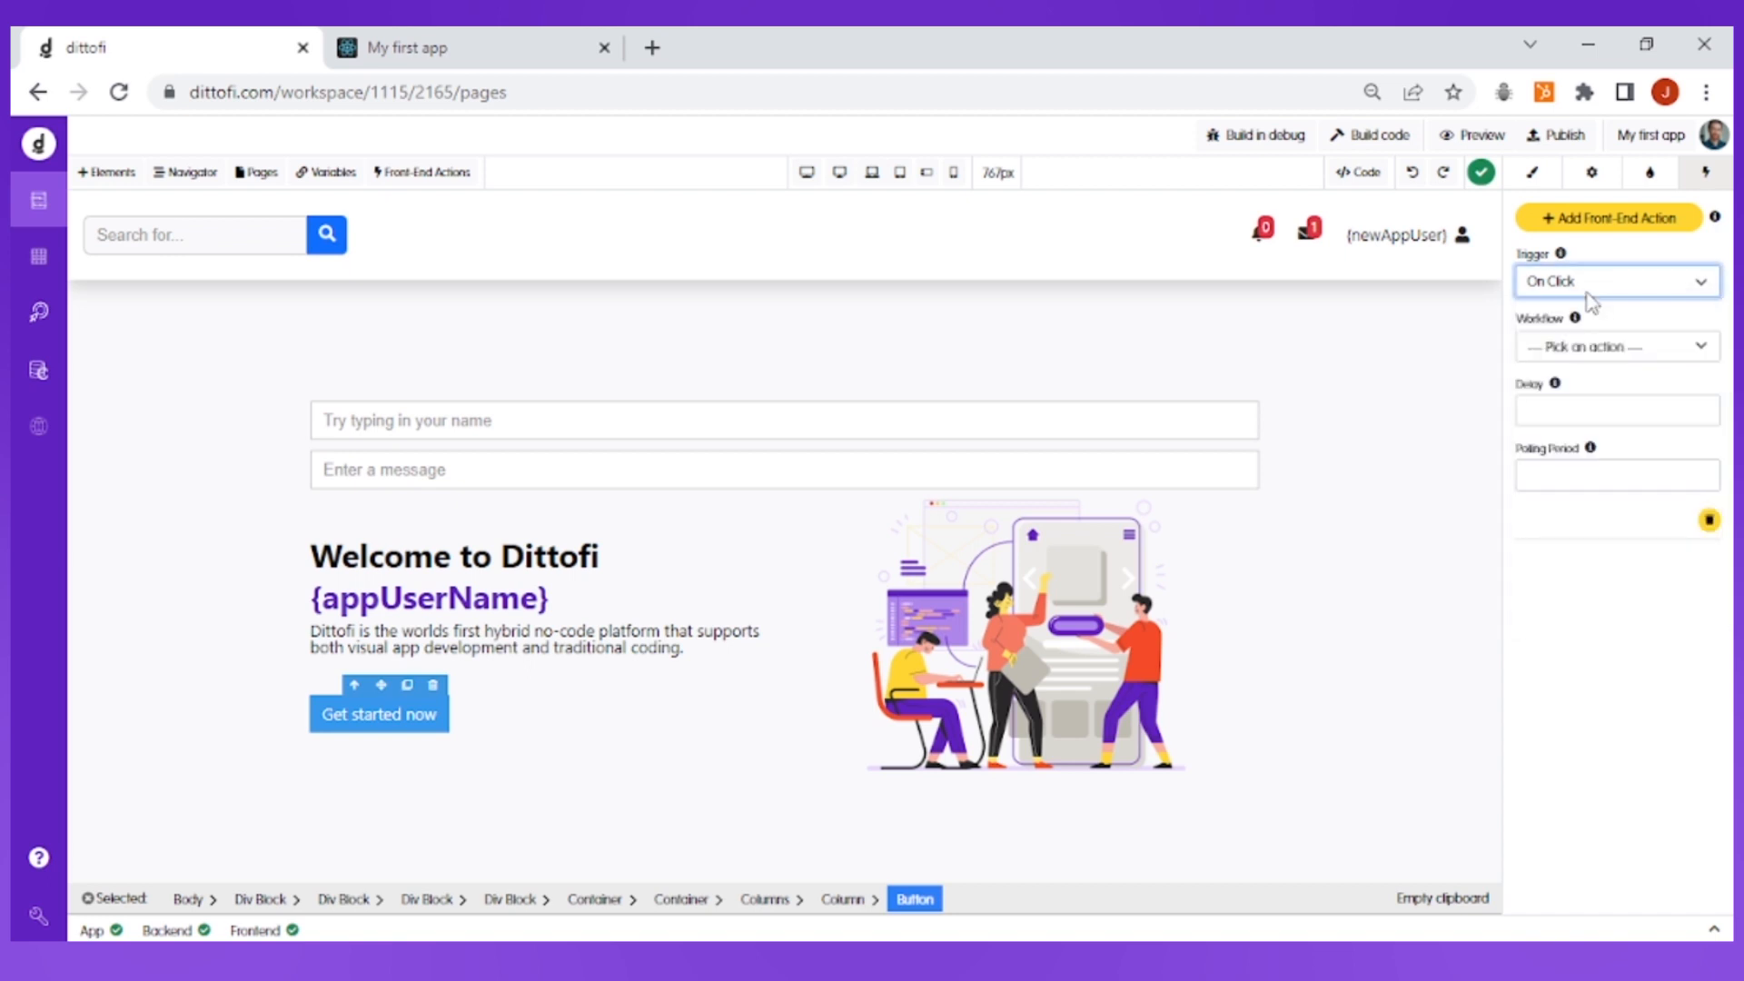
click(1602, 348)
click(1589, 502)
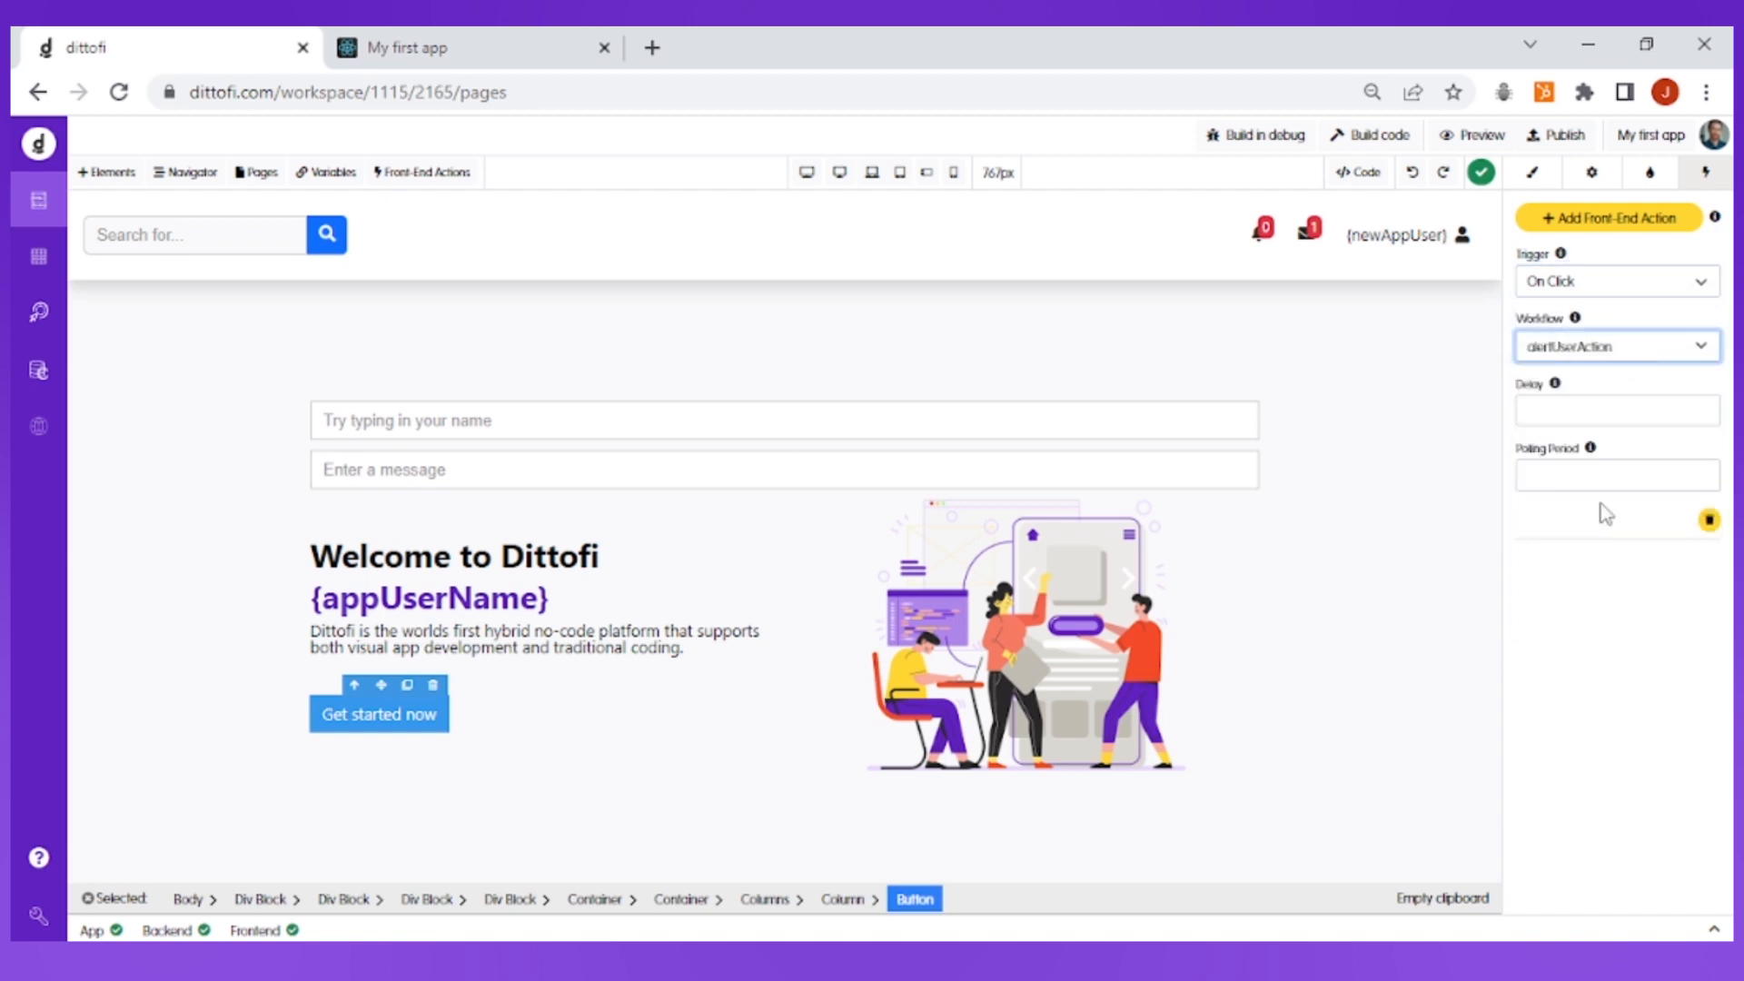
click(1618, 652)
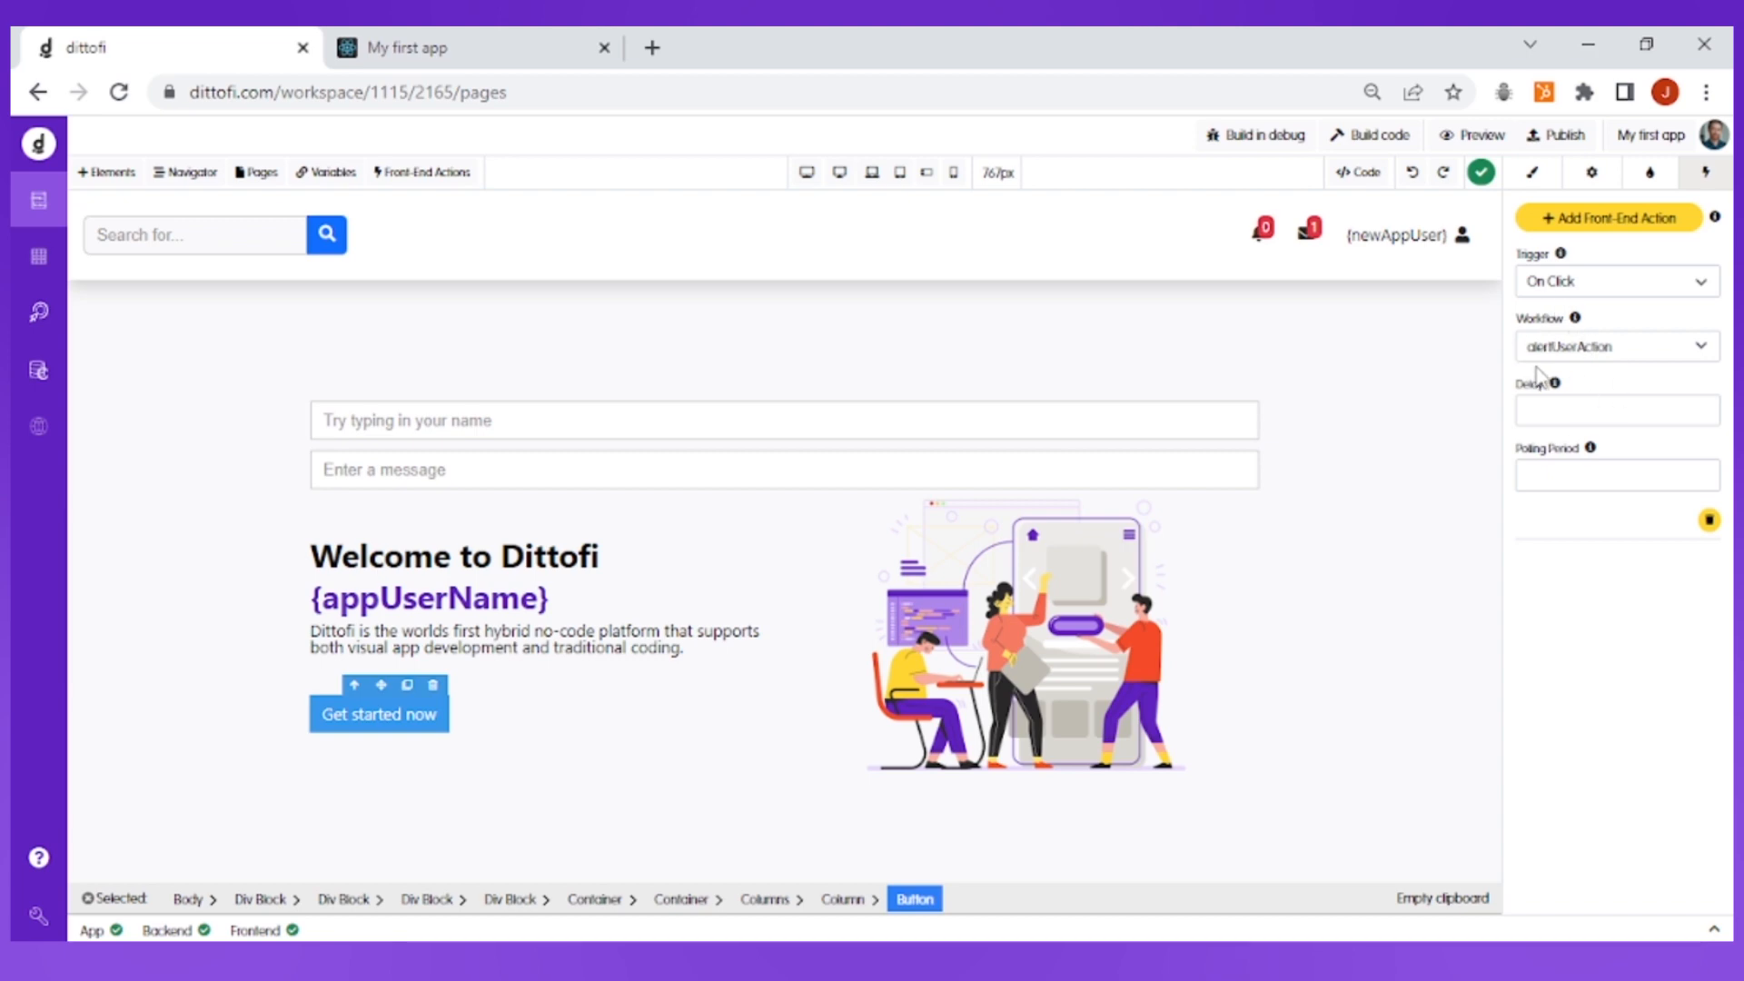
Build the app's code and reload the running "My first app" page
click(1367, 146)
click(1159, 203)
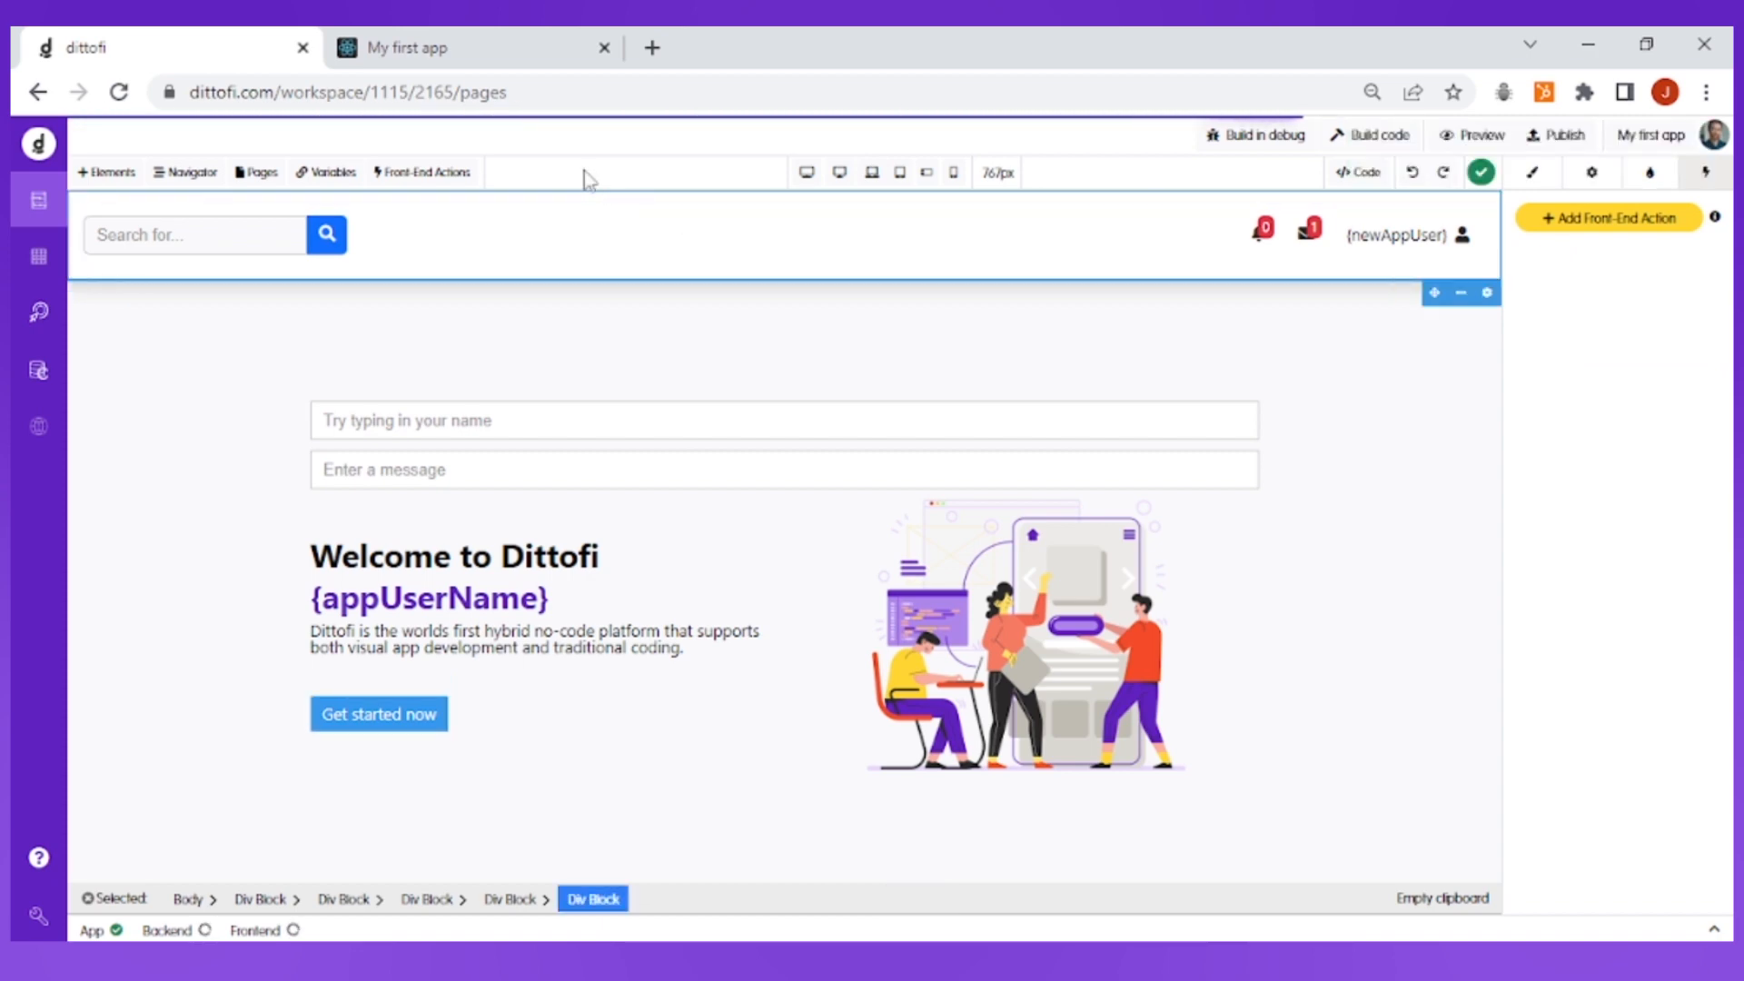
click(504, 50)
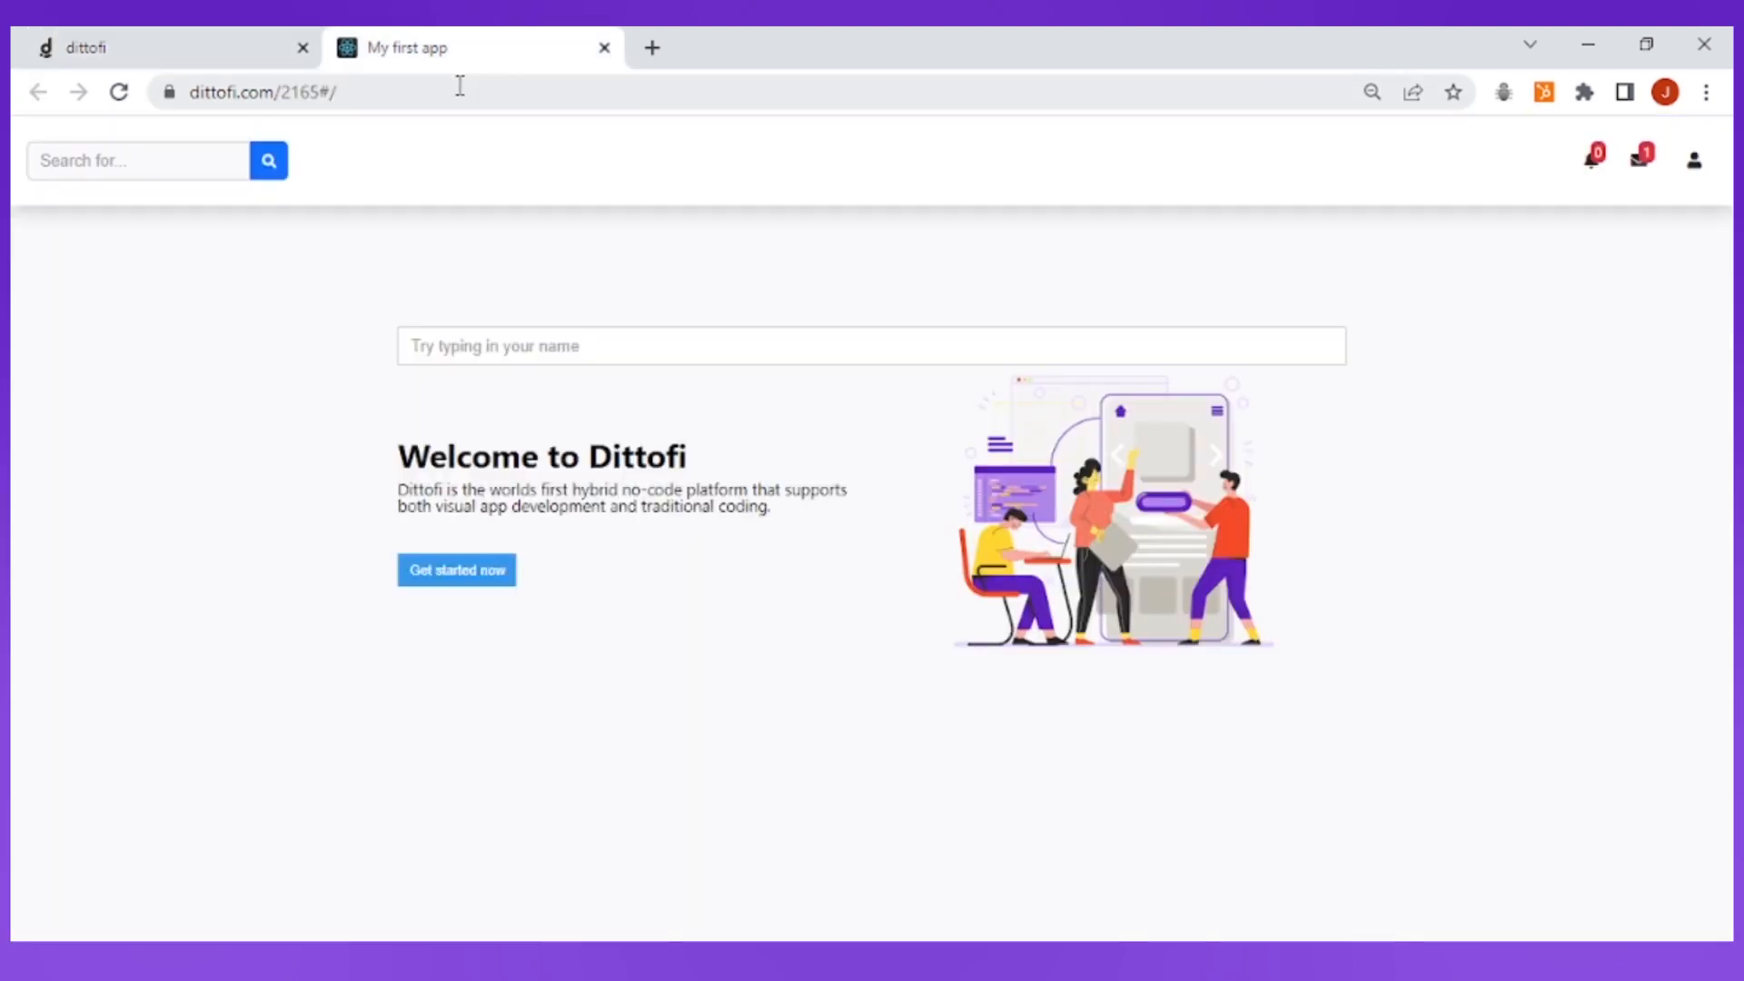
click(121, 102)
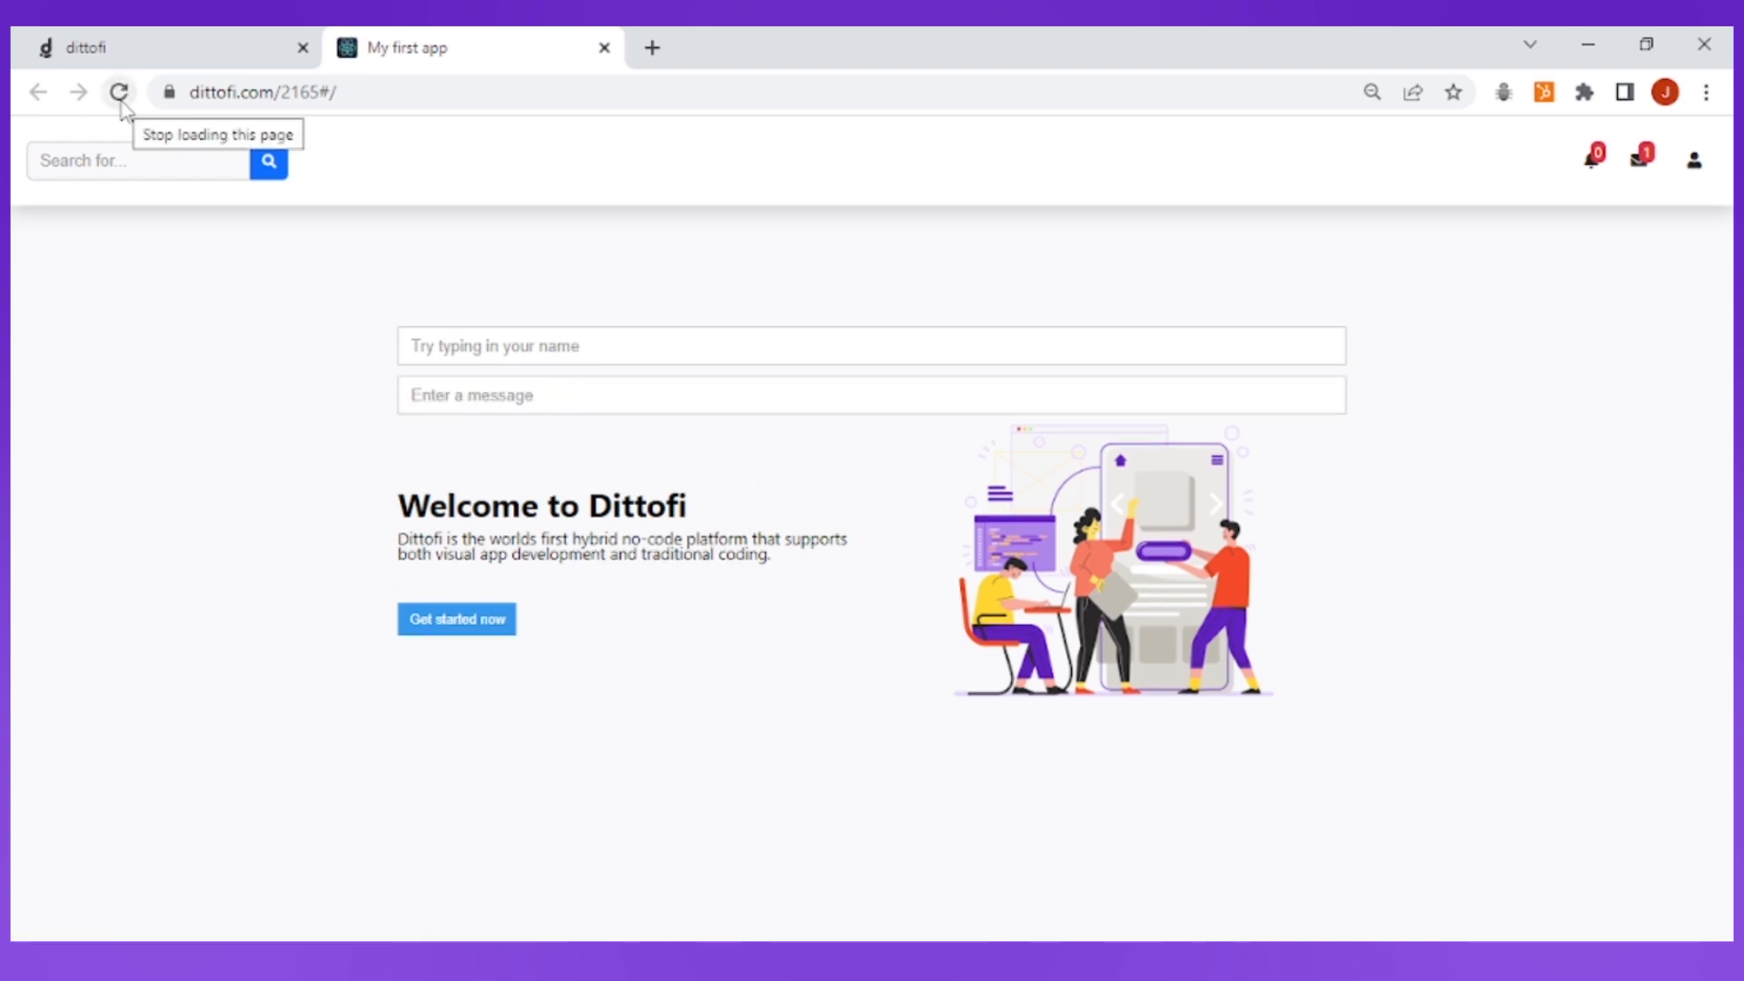
Test the alert by entering the message "Hello world" and activating the "Get started now" button
click(423, 400)
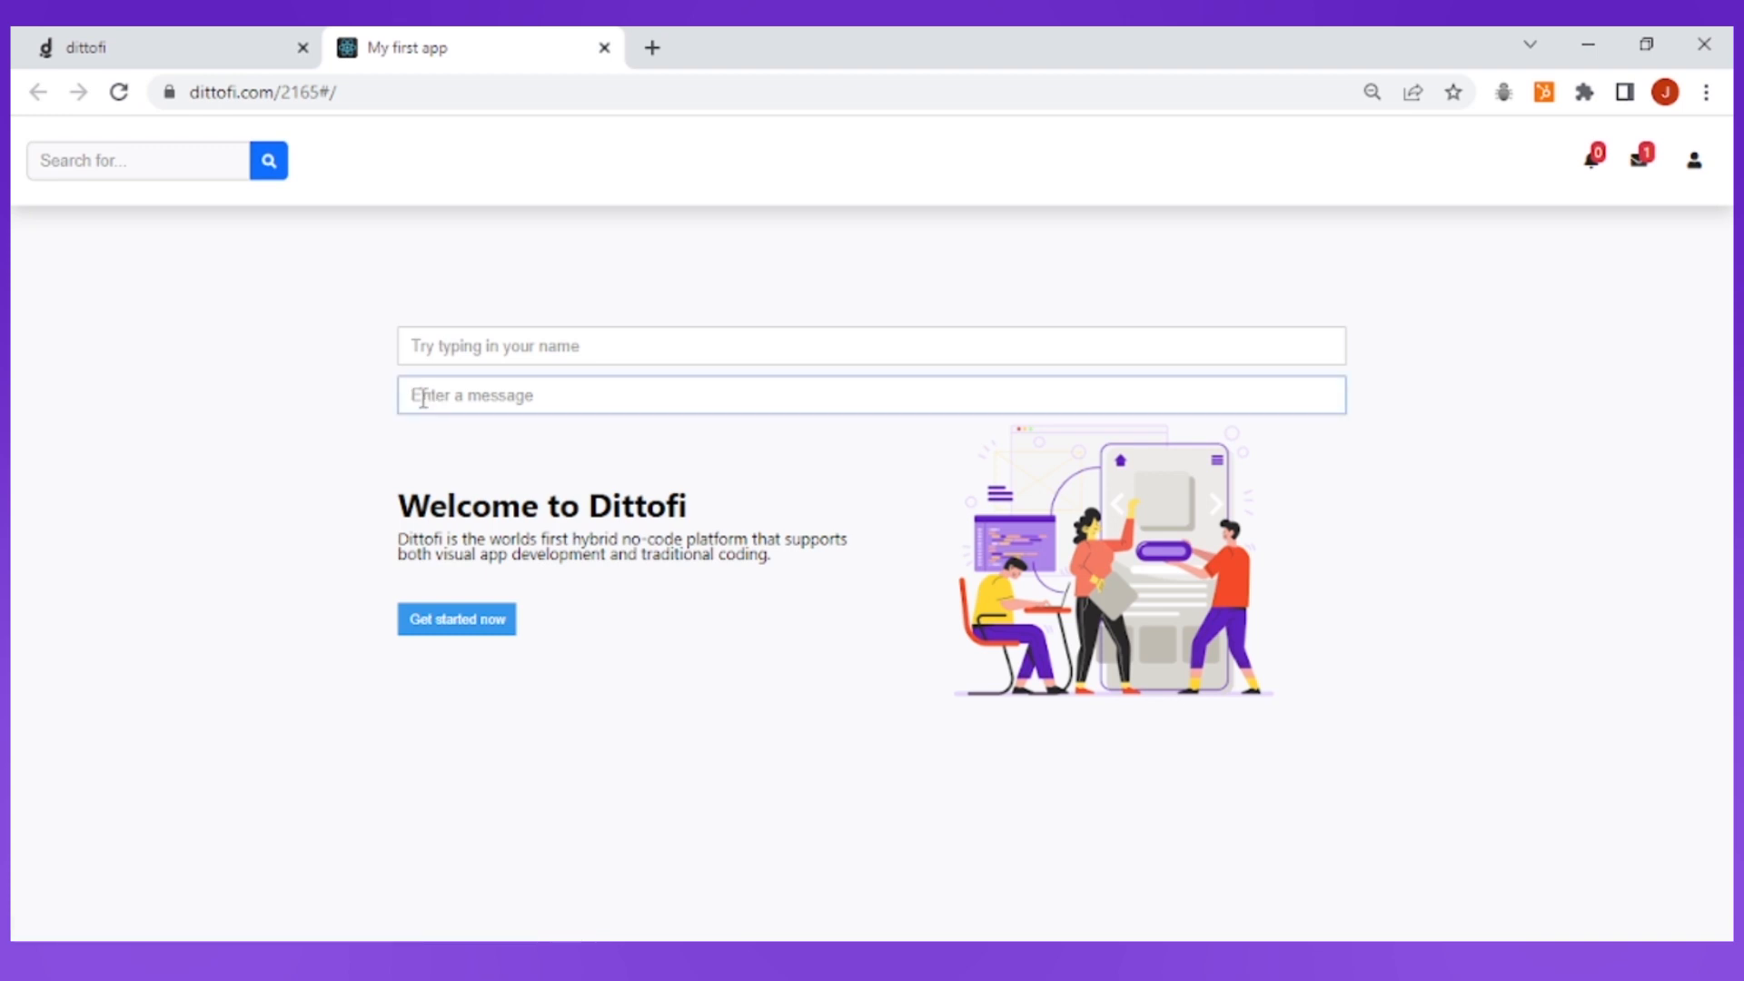
text(Hello world)
click(471, 629)
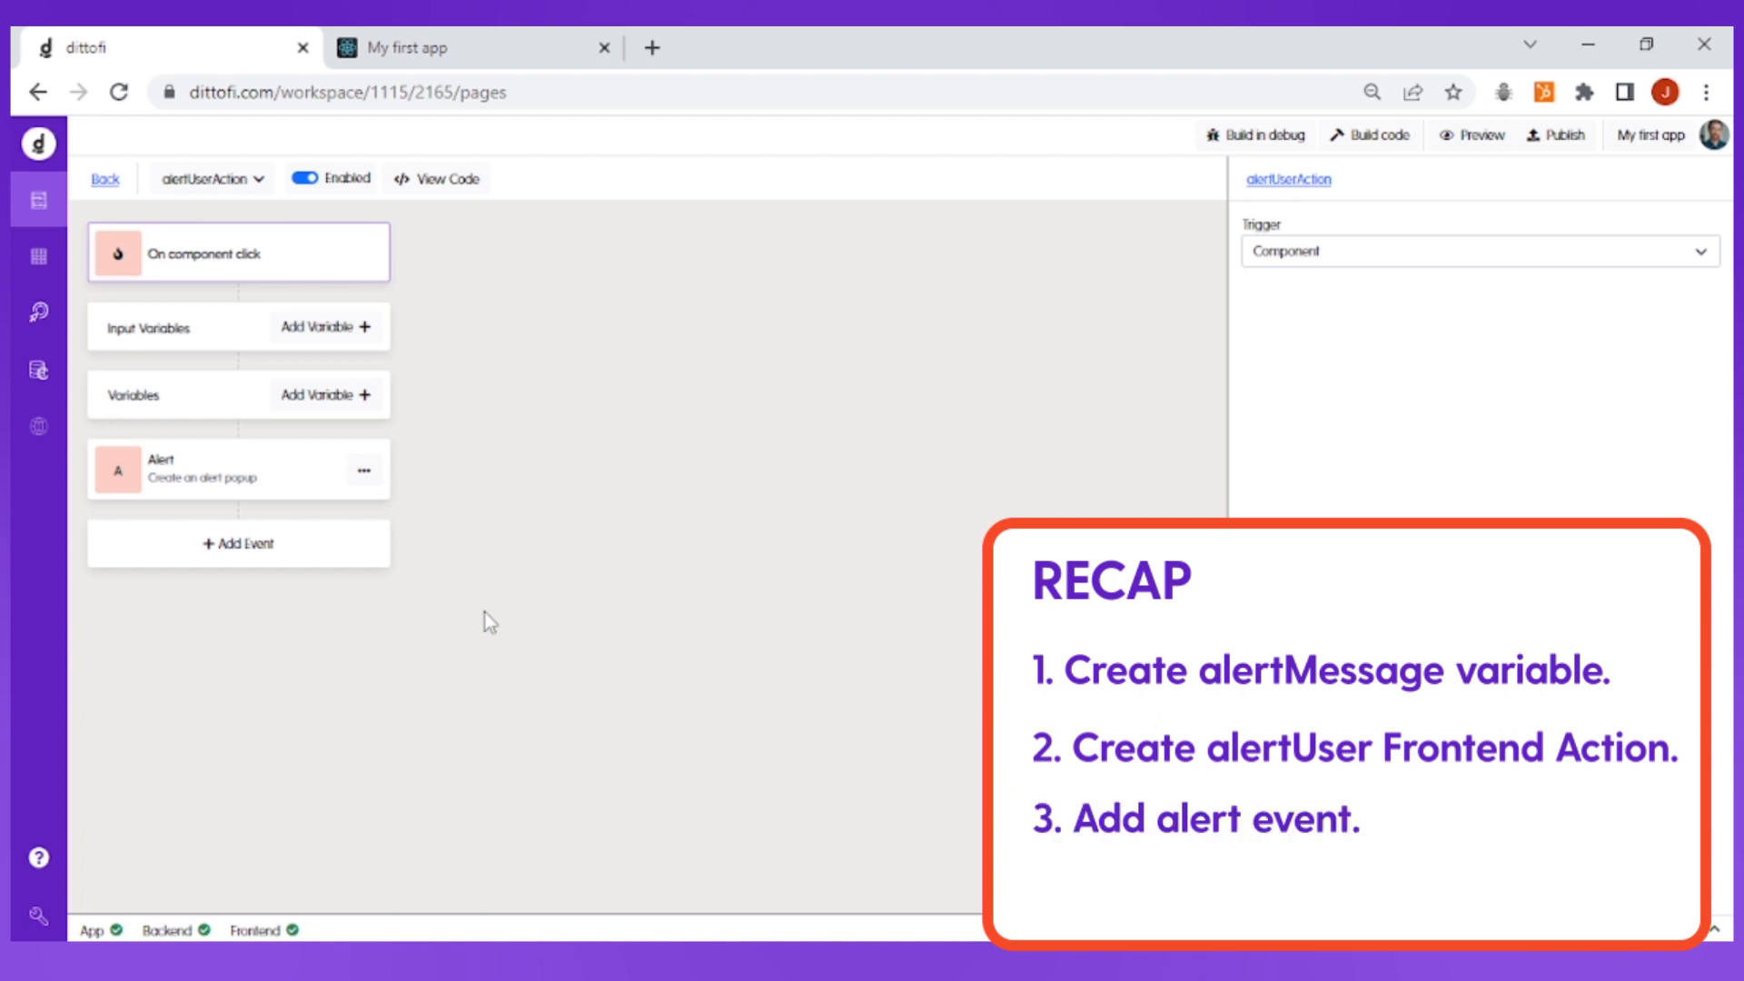
Review the Alert event in alertUserAction and the front-end action attached to the "Get started now" button
click(281, 494)
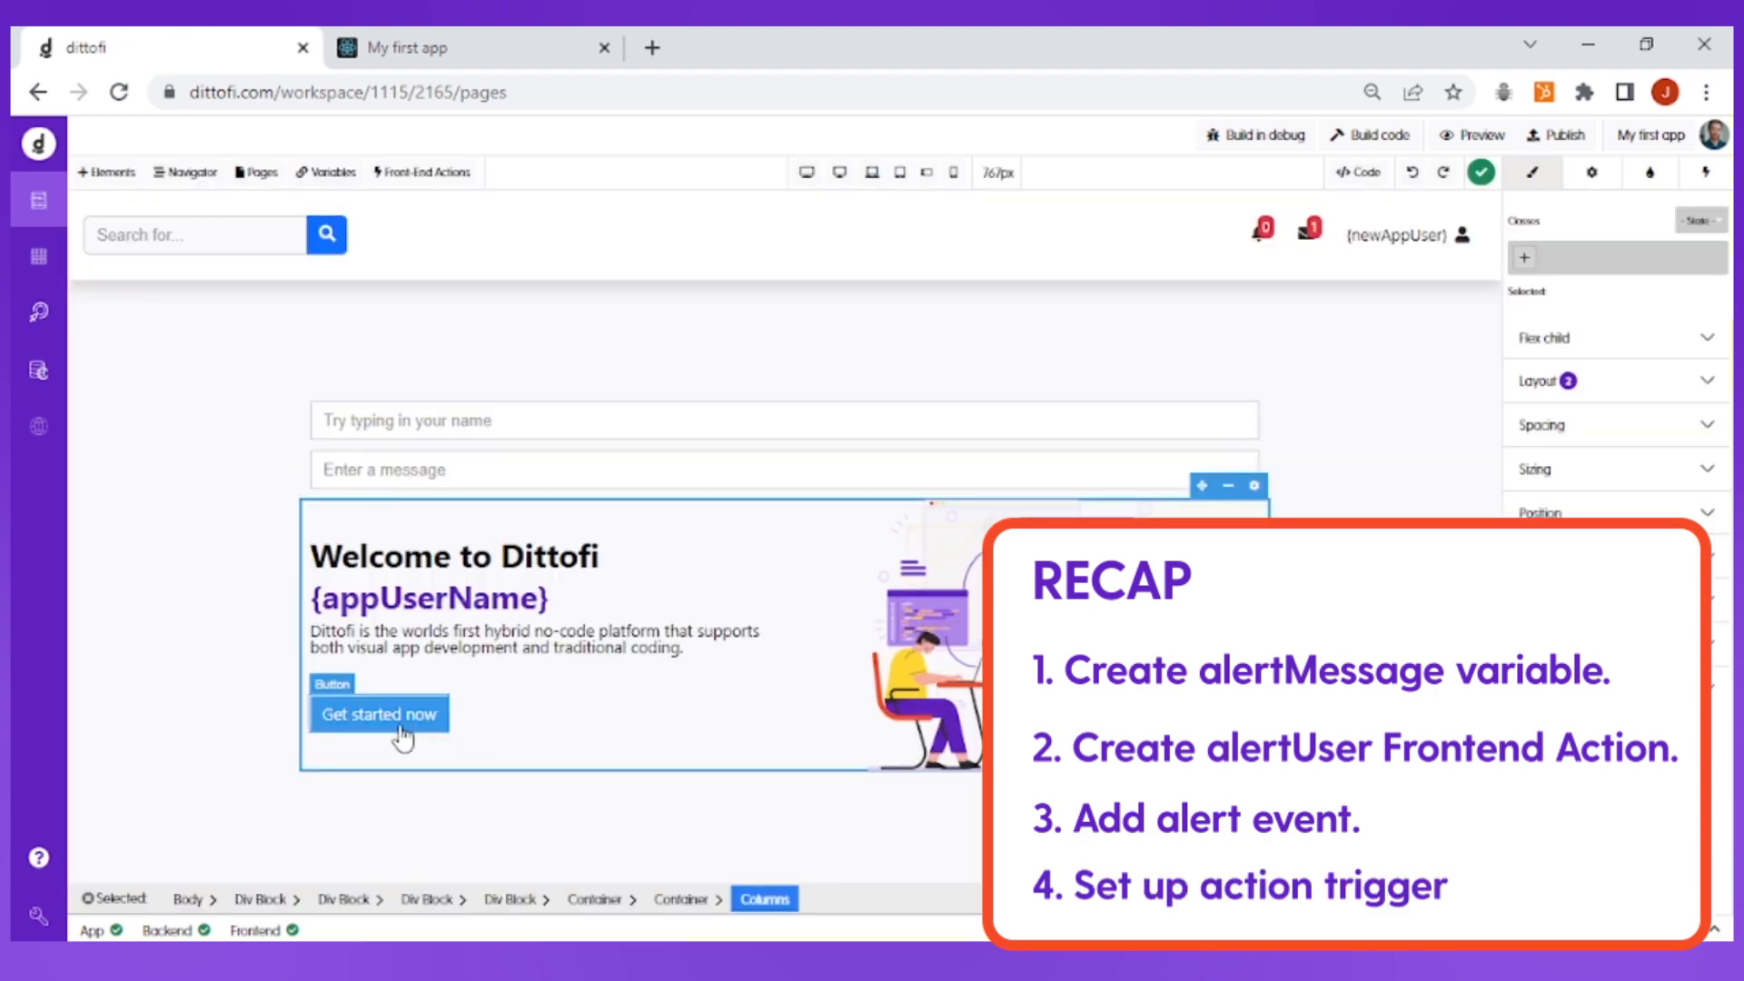
click(416, 732)
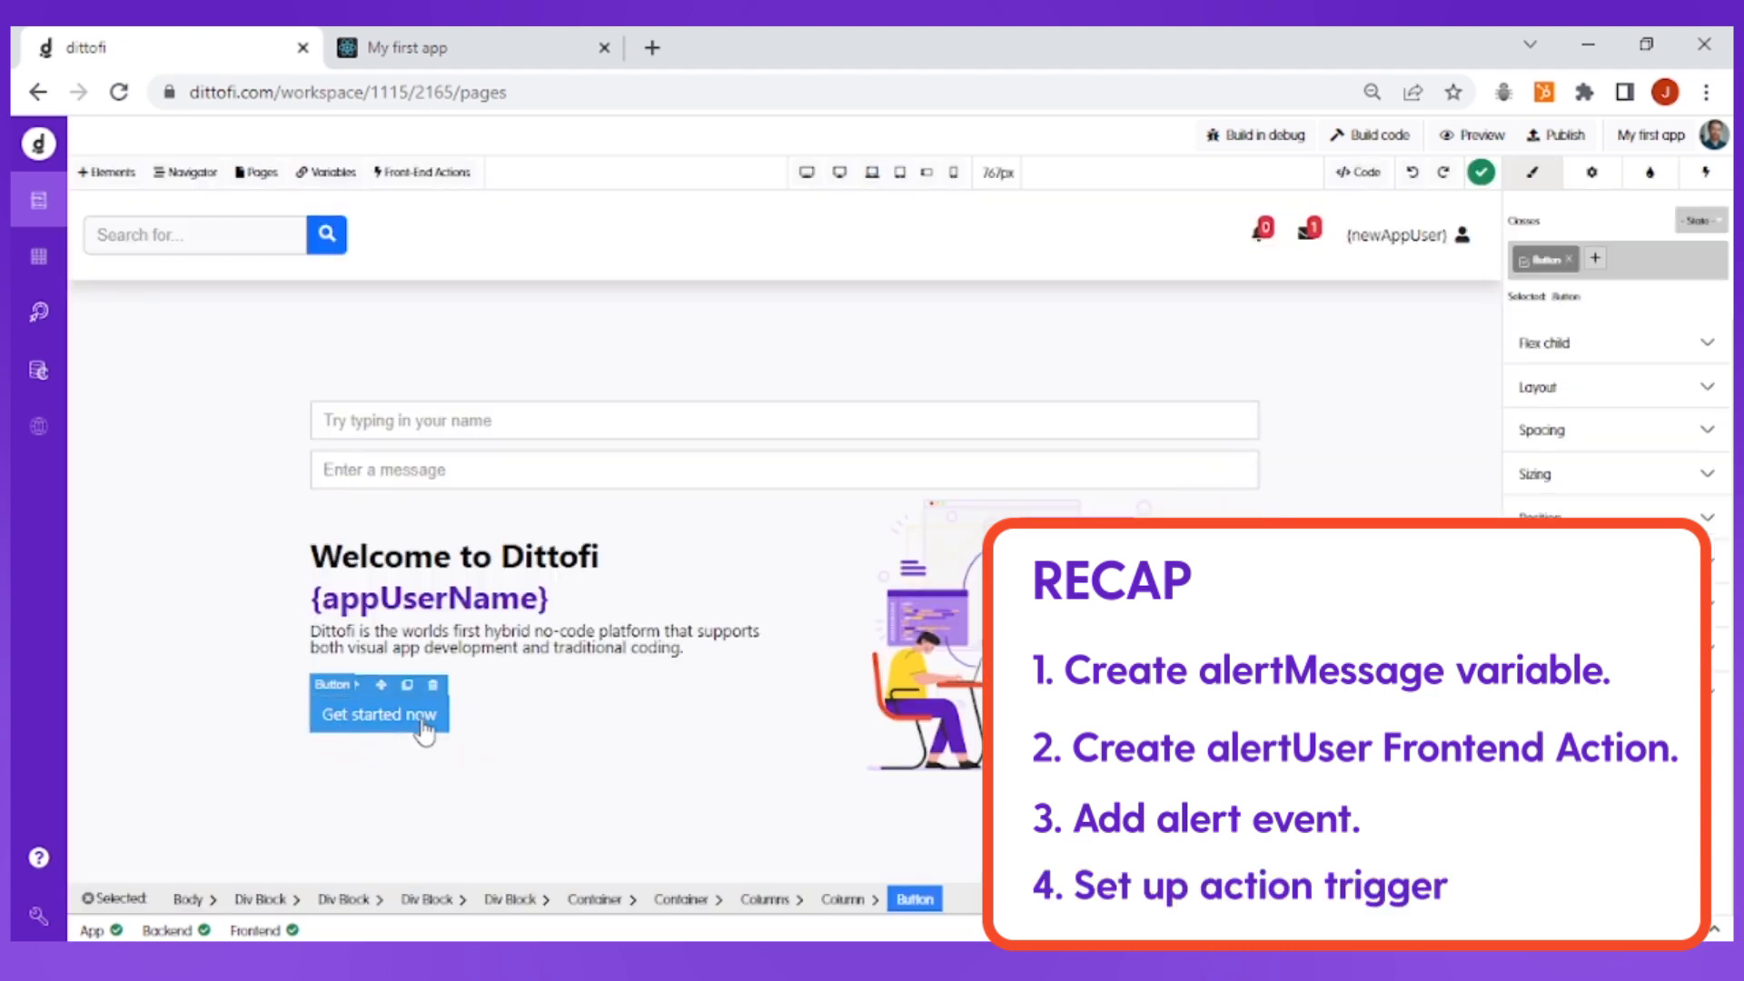
click(1706, 173)
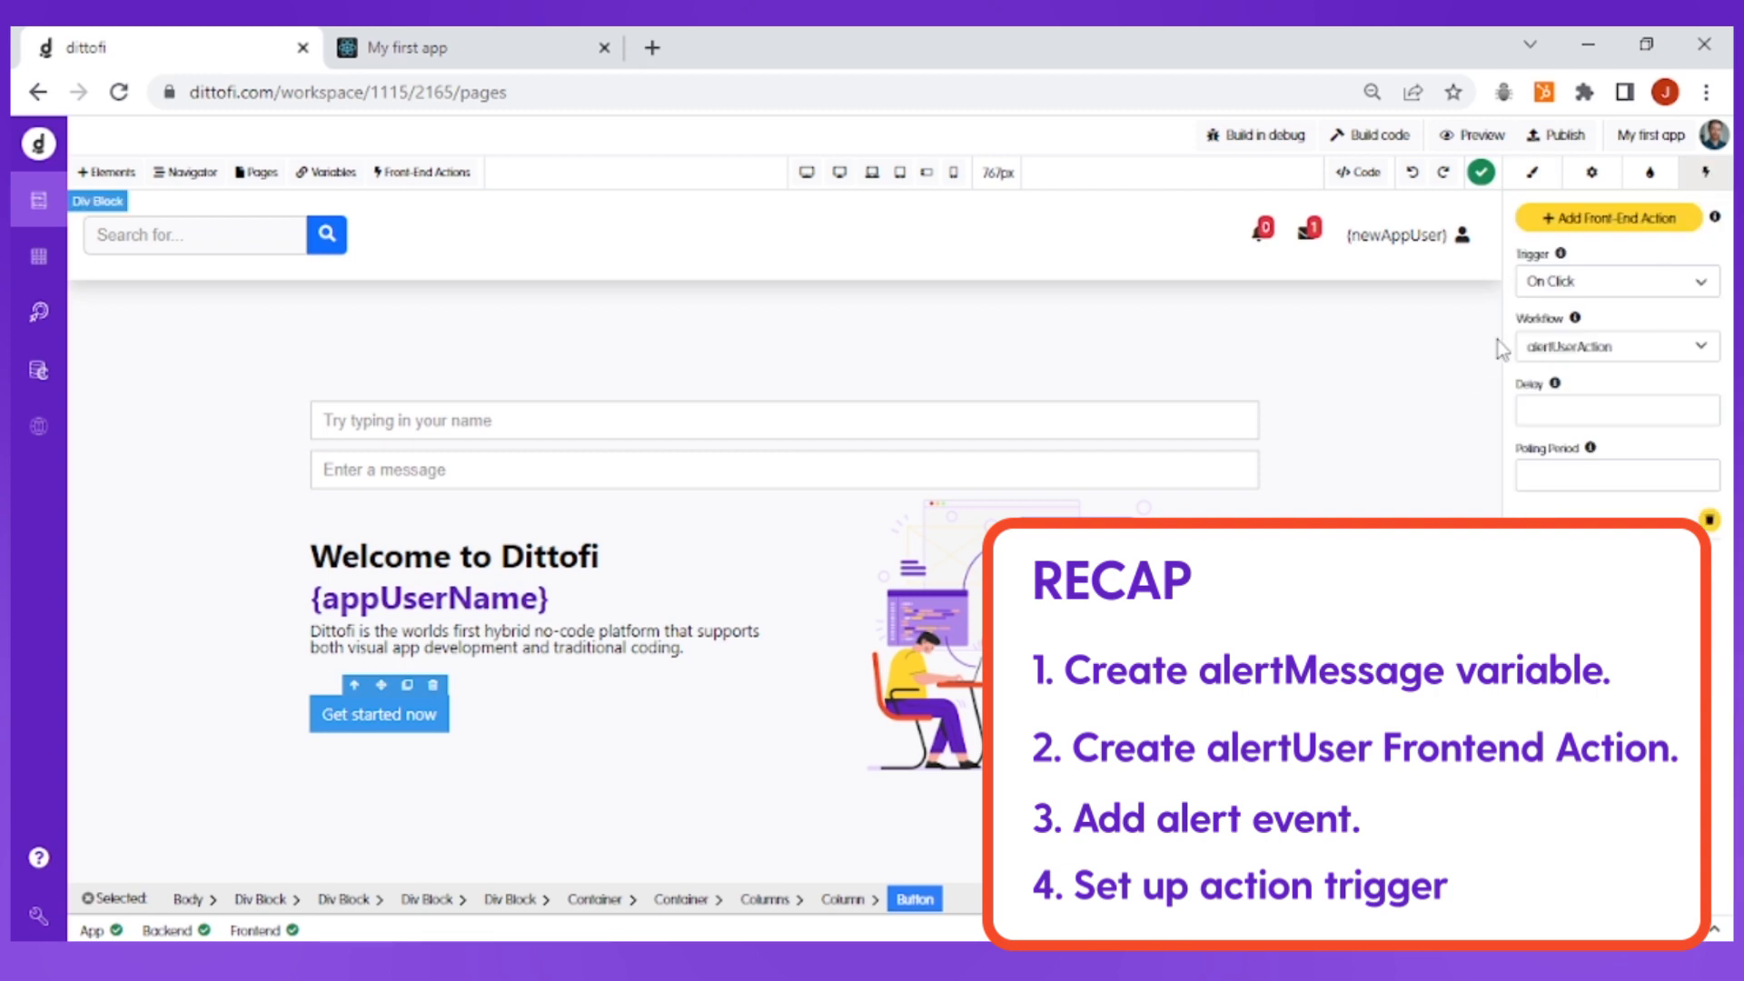